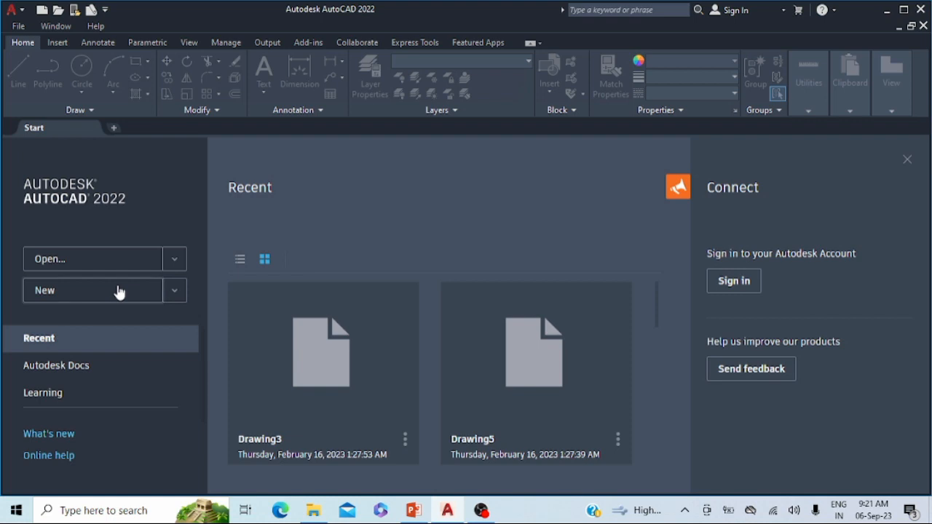
Step: Create a new blank drawing
left_click(74, 290)
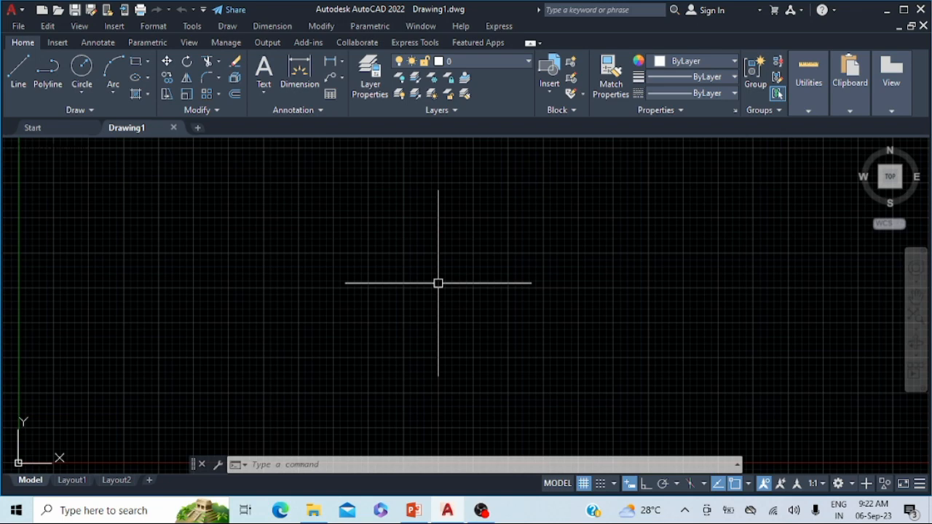
type("c")
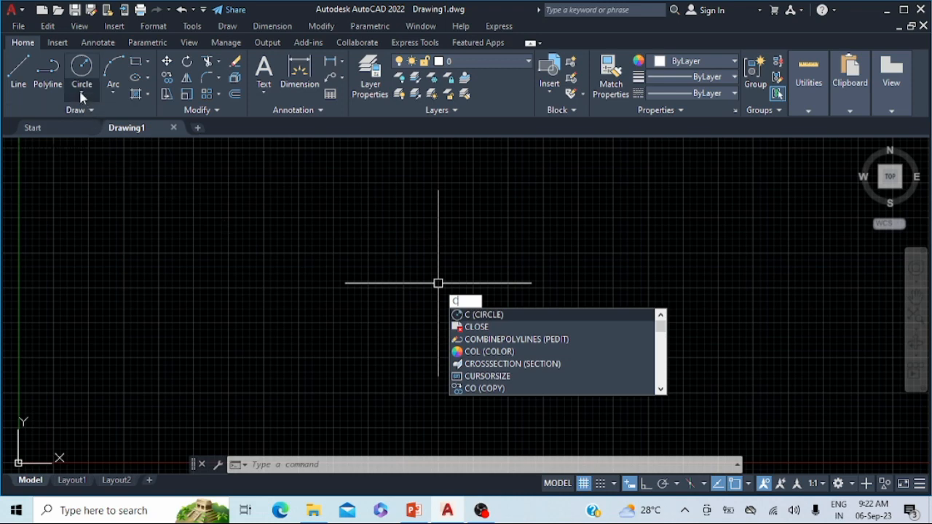
left_click(80, 94)
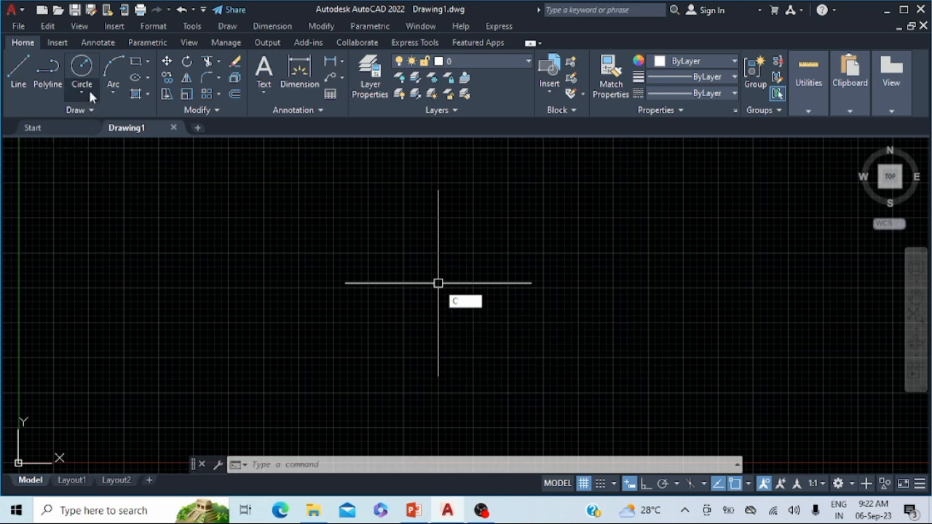
left_click(80, 92)
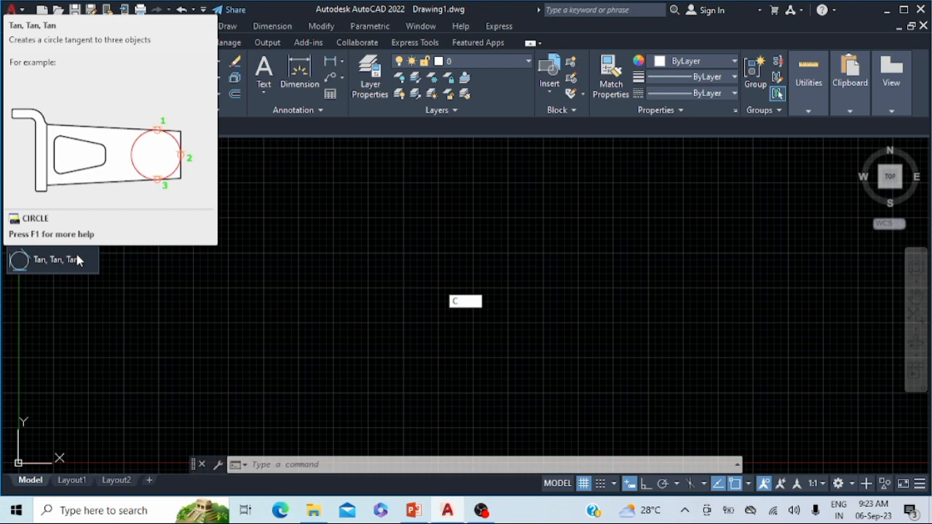
left_click(315, 261)
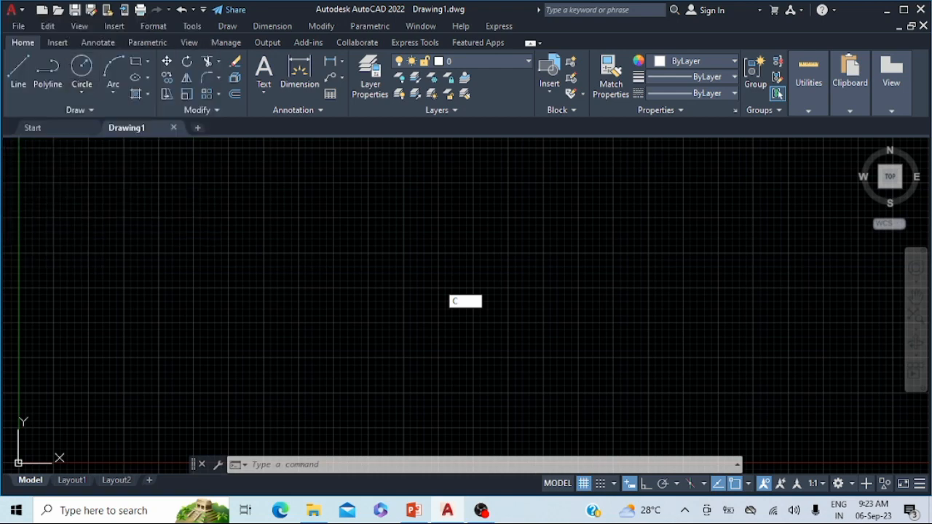
key("Escape")
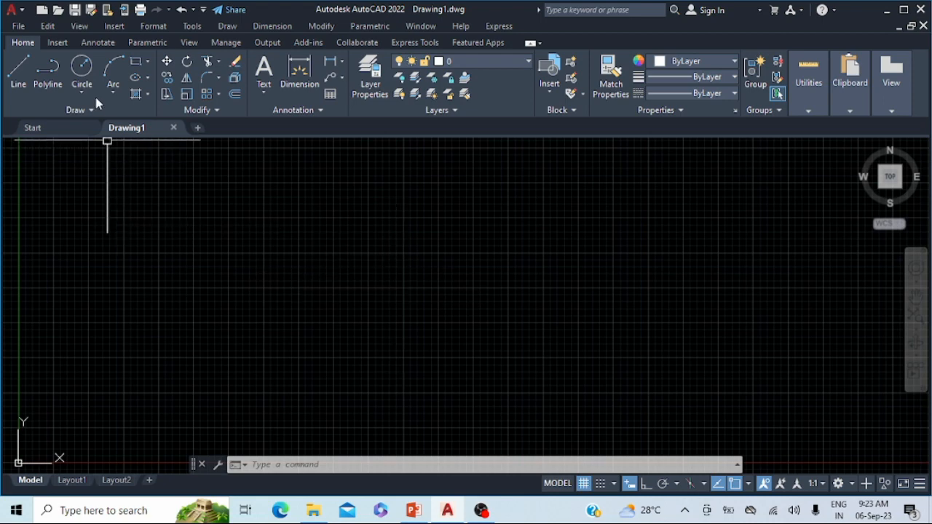
Step: Draw a circle with the Center, Radius method, centred at about (20.9, 11.6) with radius 10
left_click(82, 92)
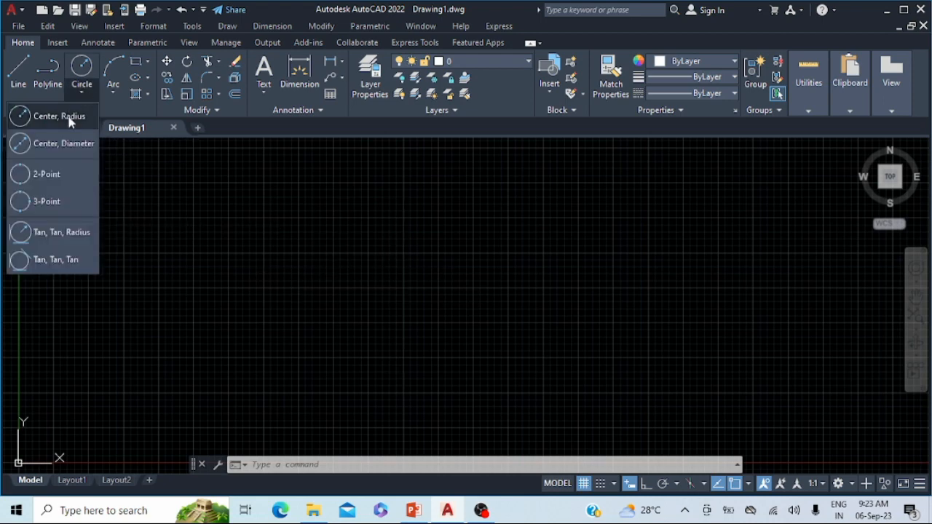
left_click(71, 119)
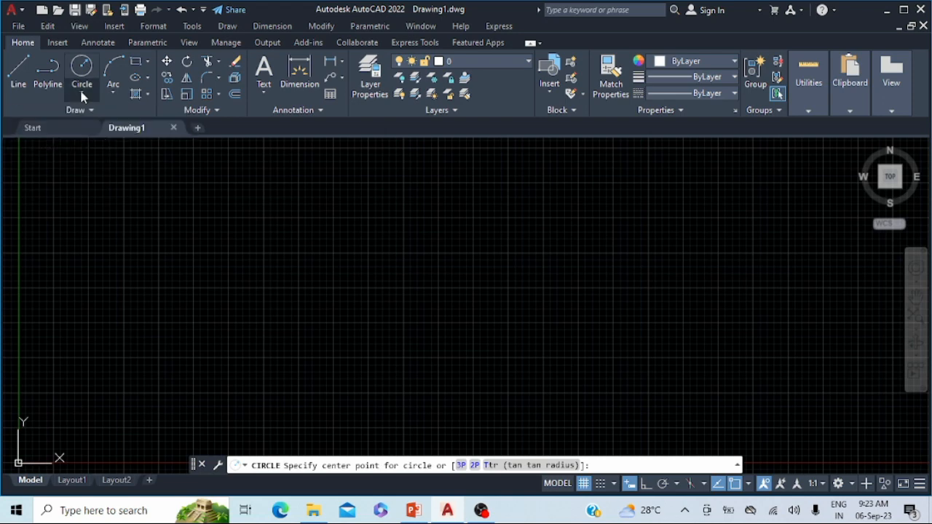
left_click(82, 94)
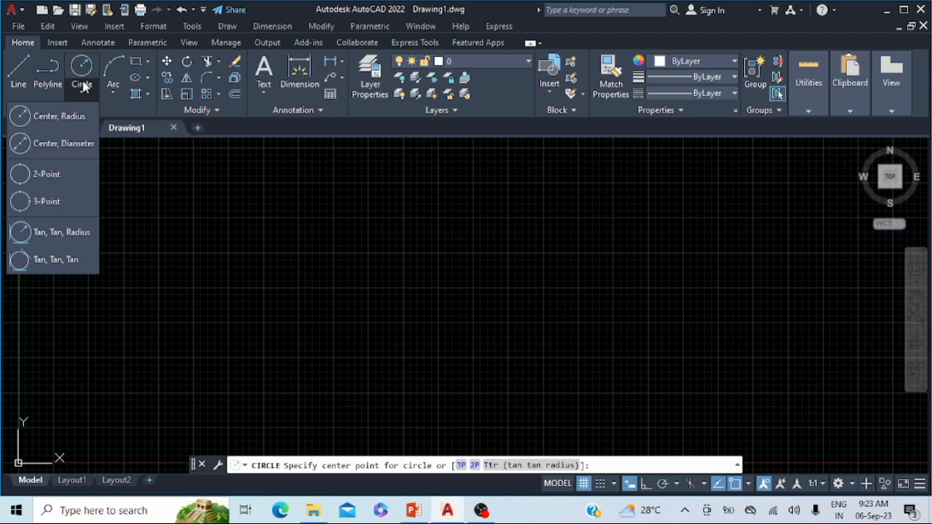
left_click(76, 116)
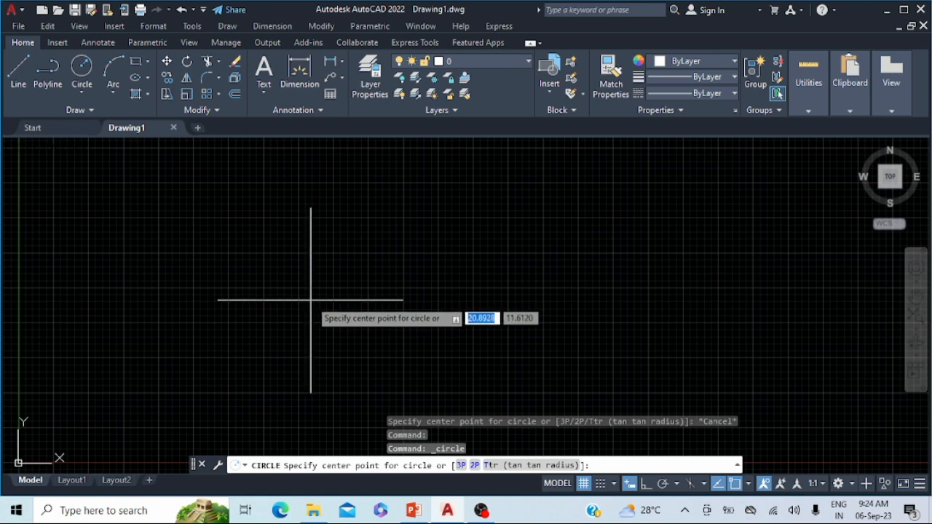
left_click(311, 299)
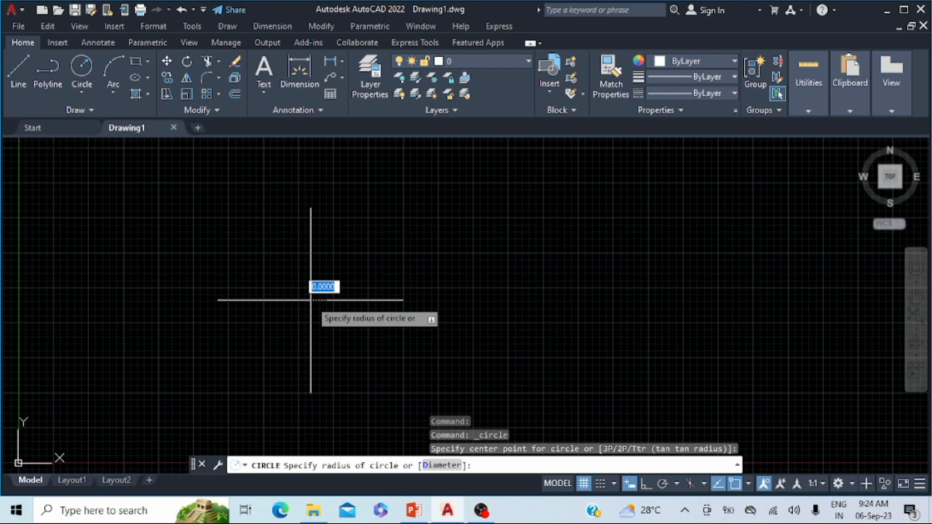
type("10")
key("Return")
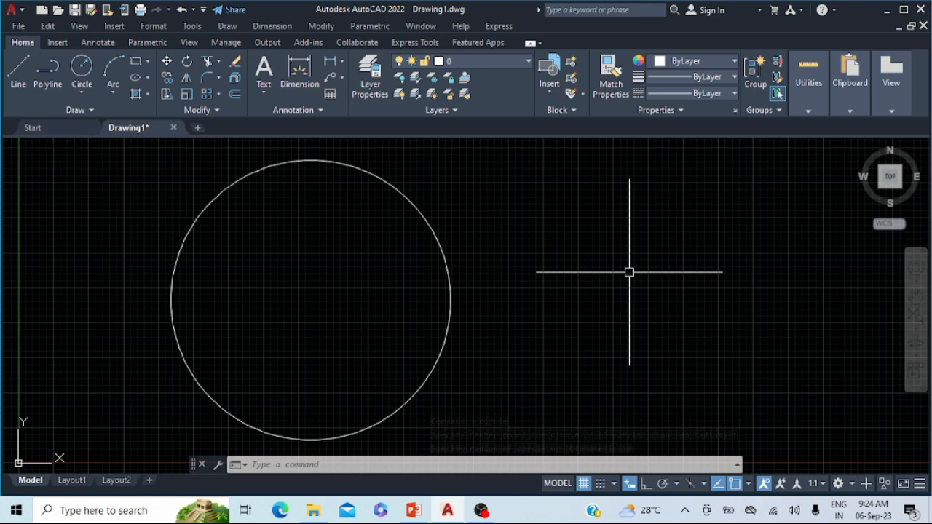
Step: Draw a second circle of radius 6 to the right of the first one, centred at about (50, 12)
scroll(629, 272, "down", 4)
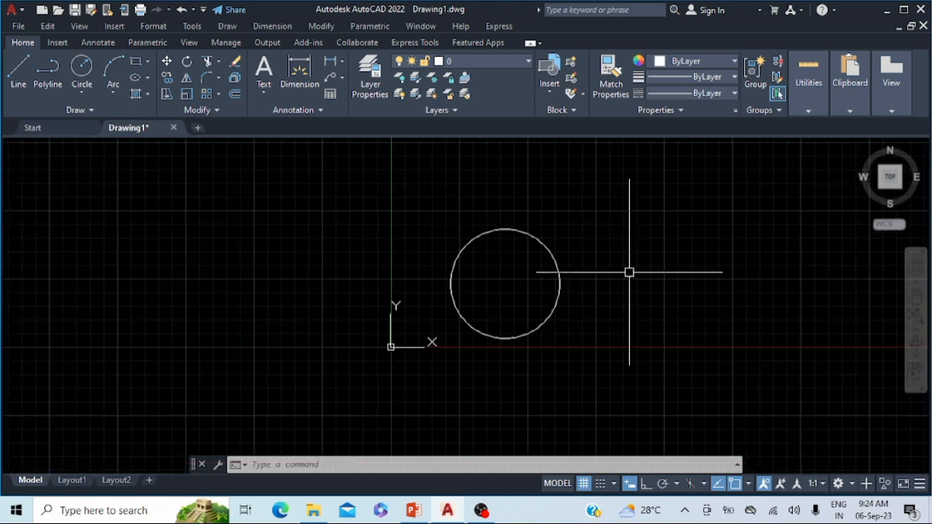
scroll(629, 273, "up", 2)
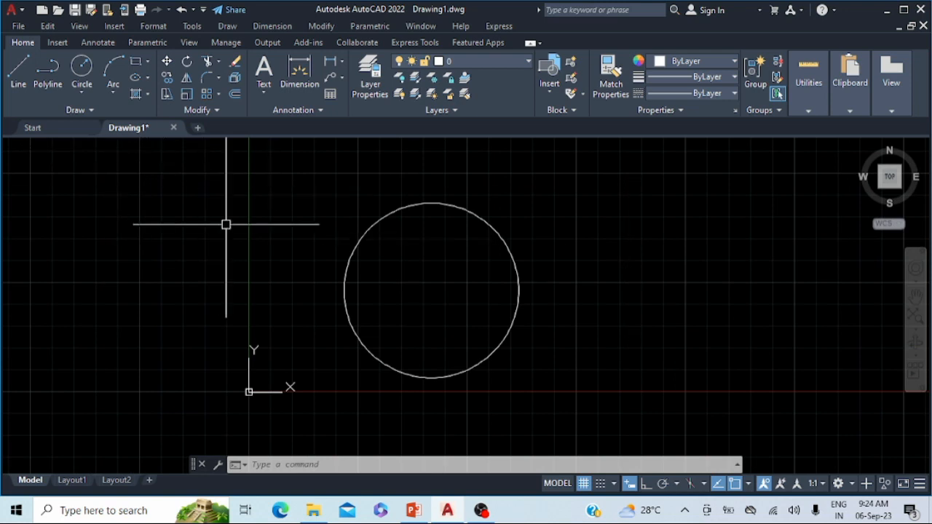
key("Return")
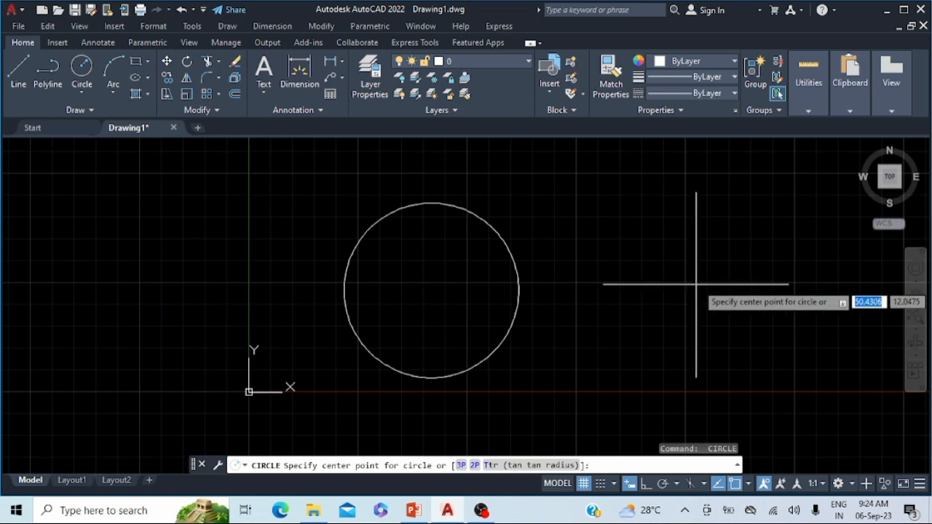
left_click(693, 284)
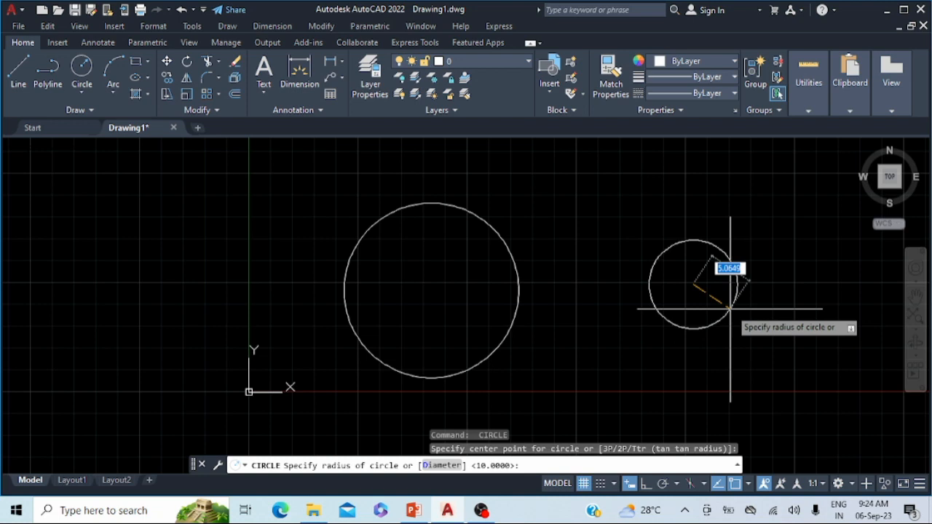
type("6")
key("Return")
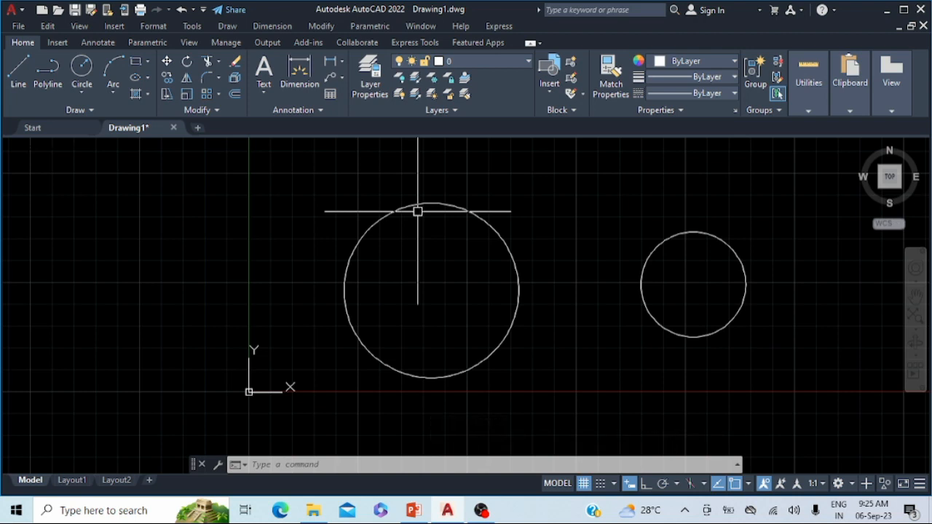
Step: Draw a third circle of radius 8 to the left of the origin, centred at about (-11, 11.5)
left_click(78, 94)
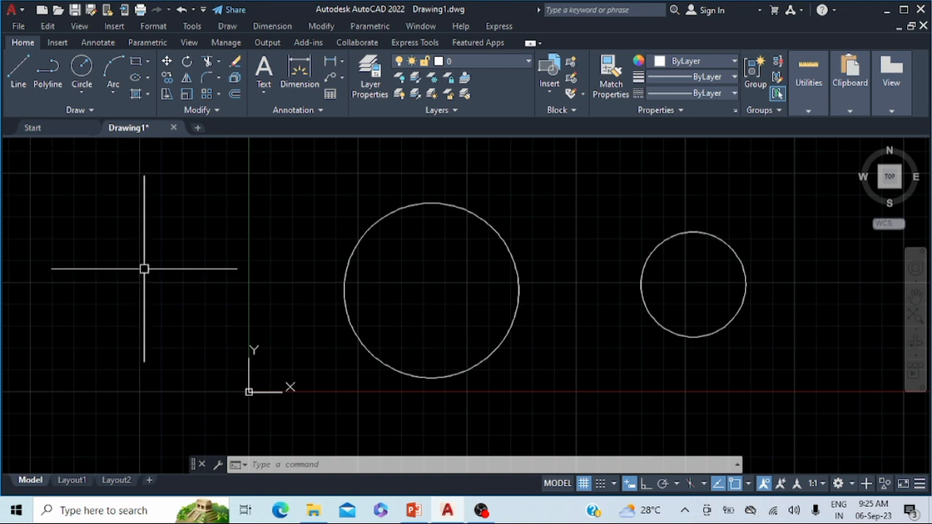
type("c")
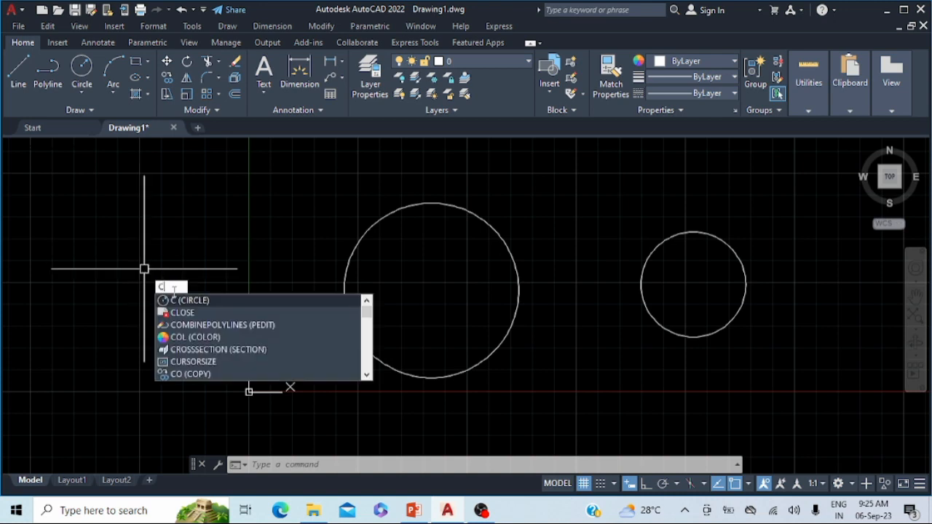
key("Return")
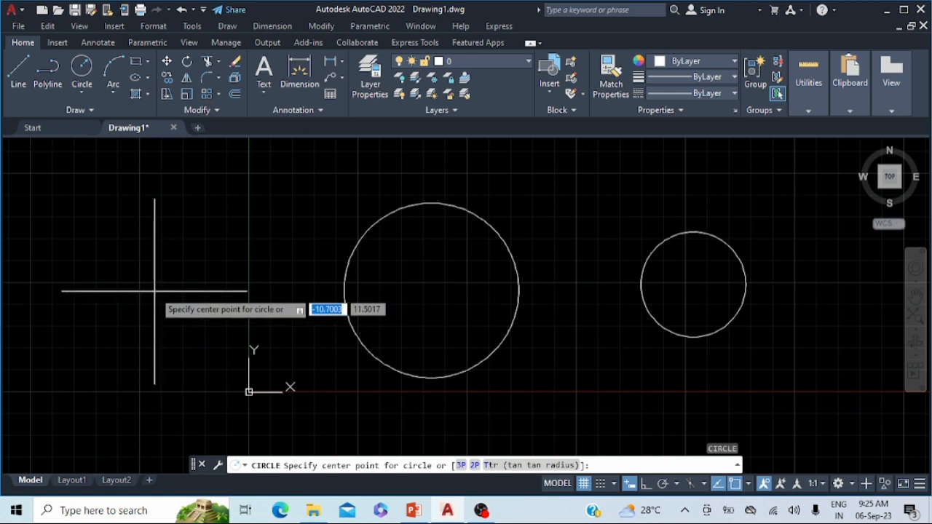
left_click(150, 291)
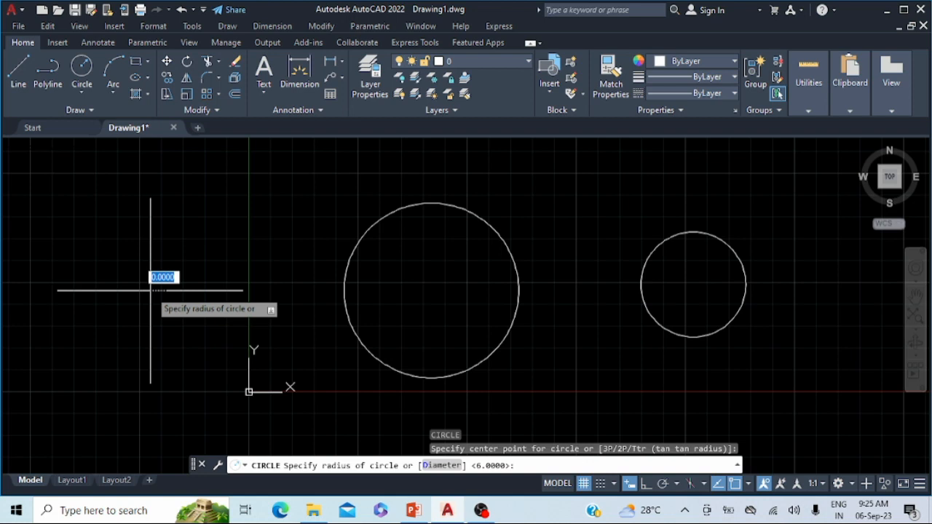
type("8")
key("Return")
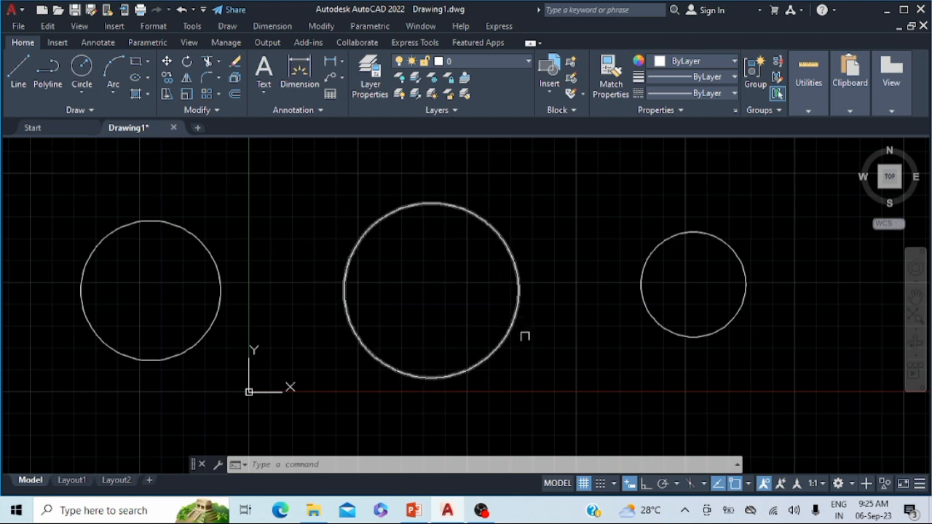
Step: Select all three circles and delete them
key("ctrl+a")
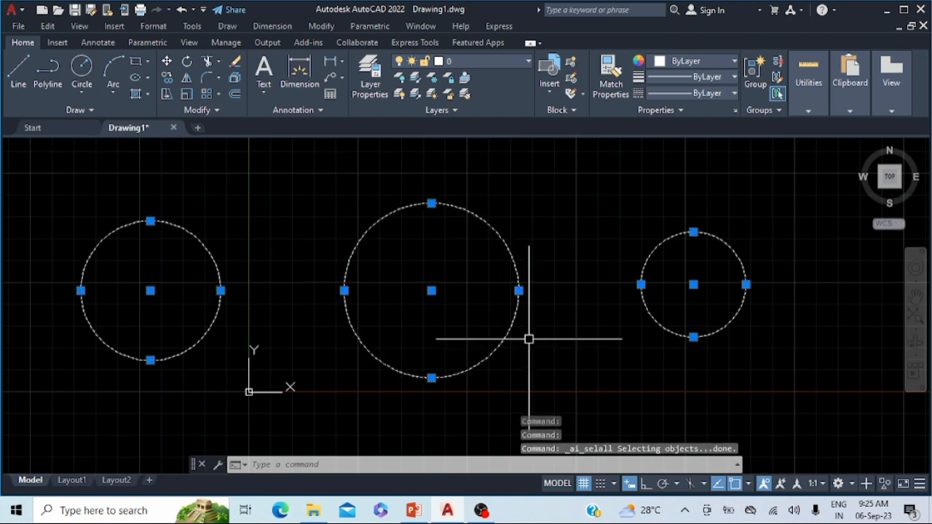
key("Delete")
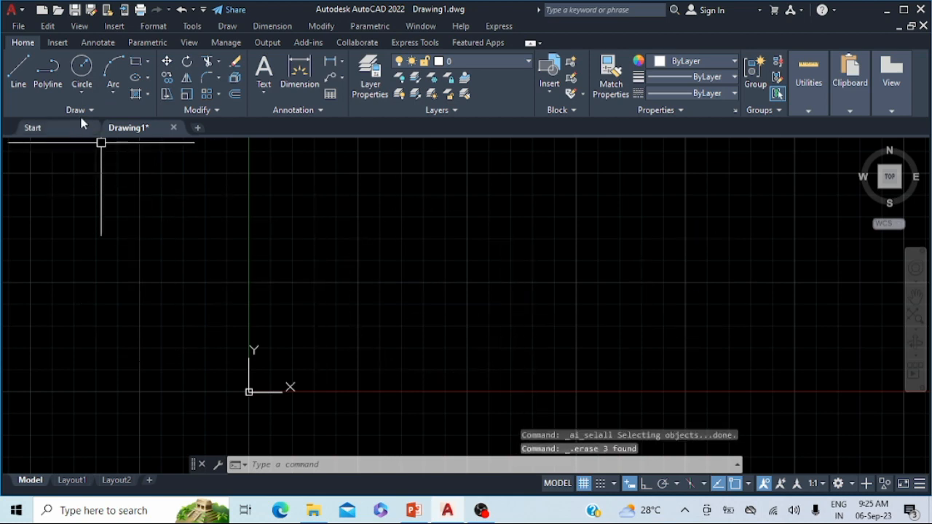
Step: Draw a circle with the Center, Diameter method, centred at about (32.6, 11.7) with diameter 20
left_click(81, 93)
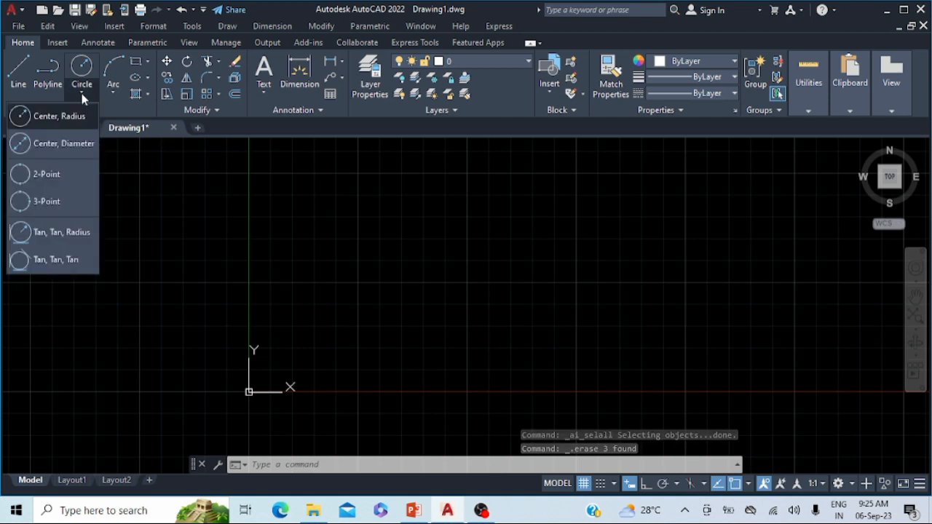
left_click(73, 143)
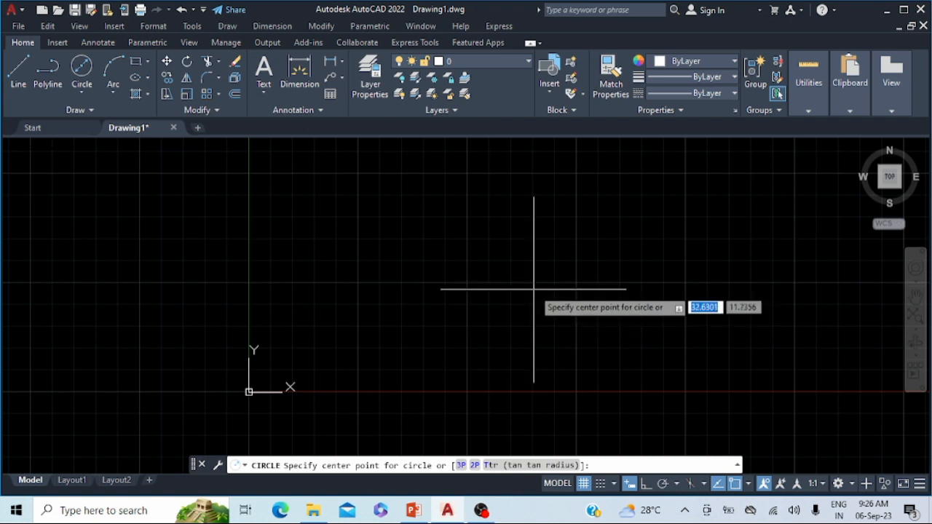
left_click(534, 289)
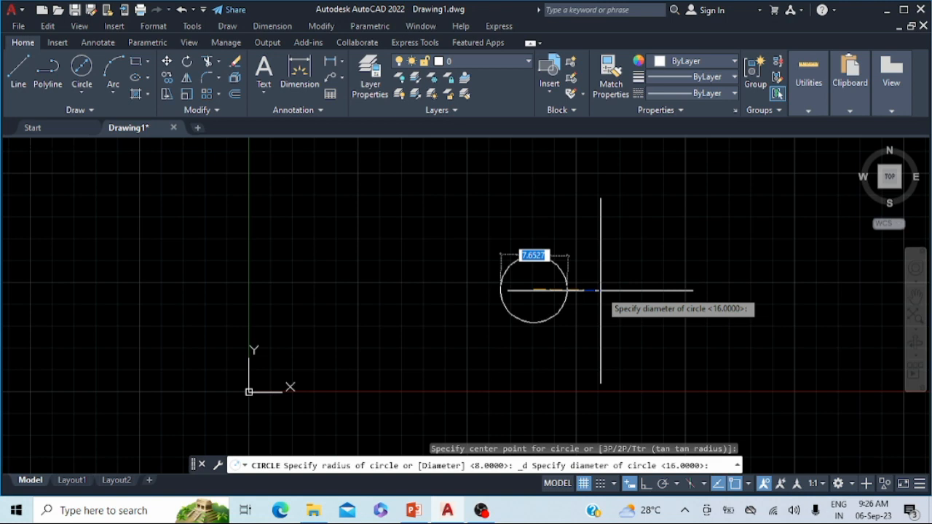
type("20")
key("Return")
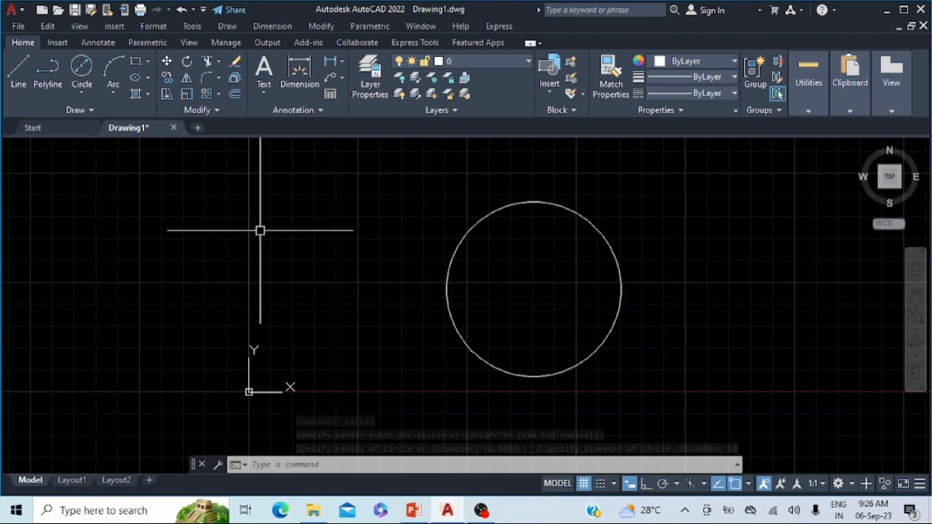
Step: Draw another circle left of the existing one, just beside the Y axis, using the Diameter option with a diameter of 15
type("c")
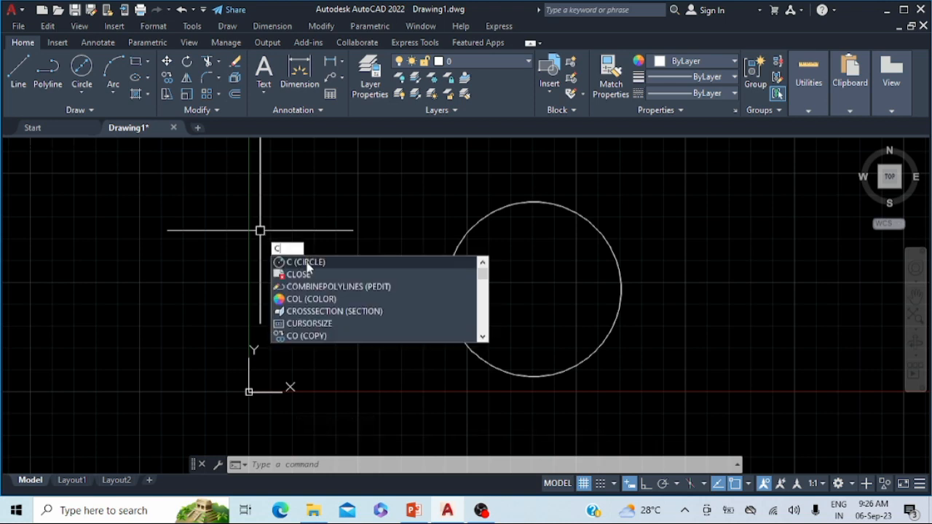
left_click(306, 263)
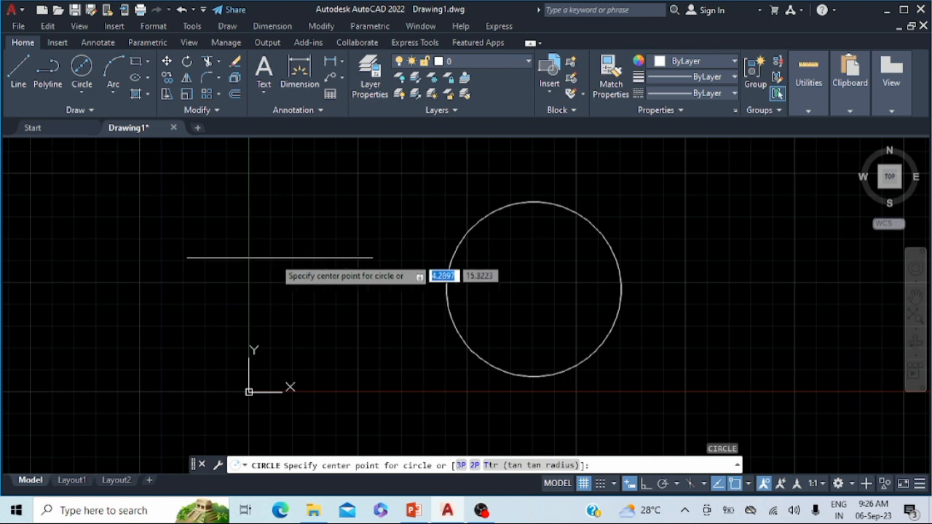
left_click(276, 255)
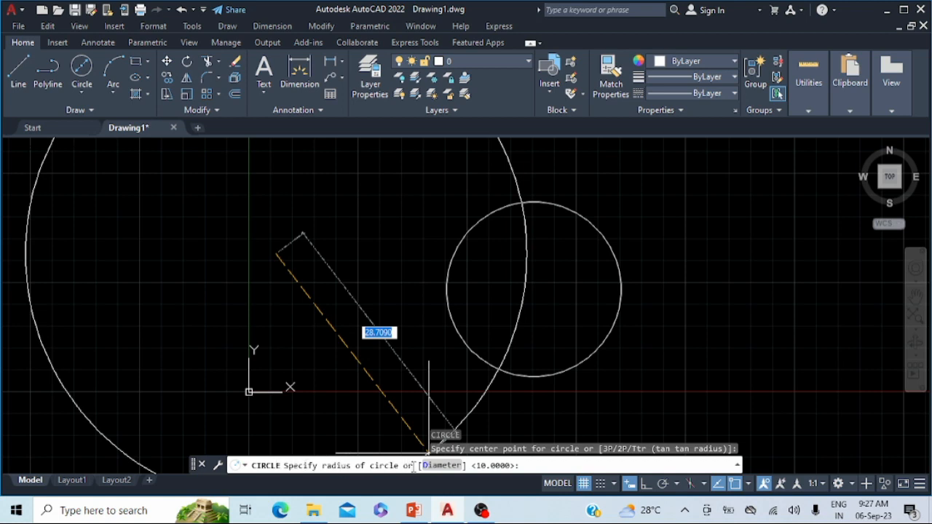
left_click(440, 471)
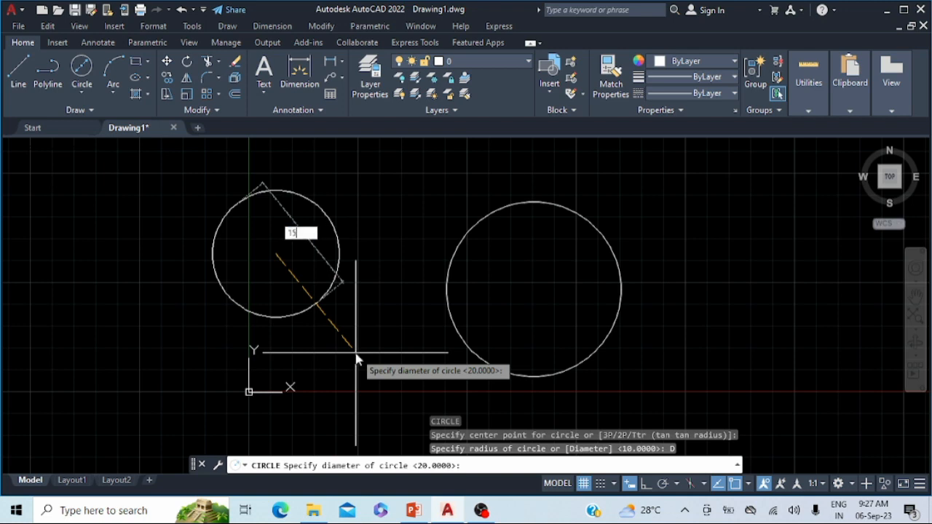
key("Return")
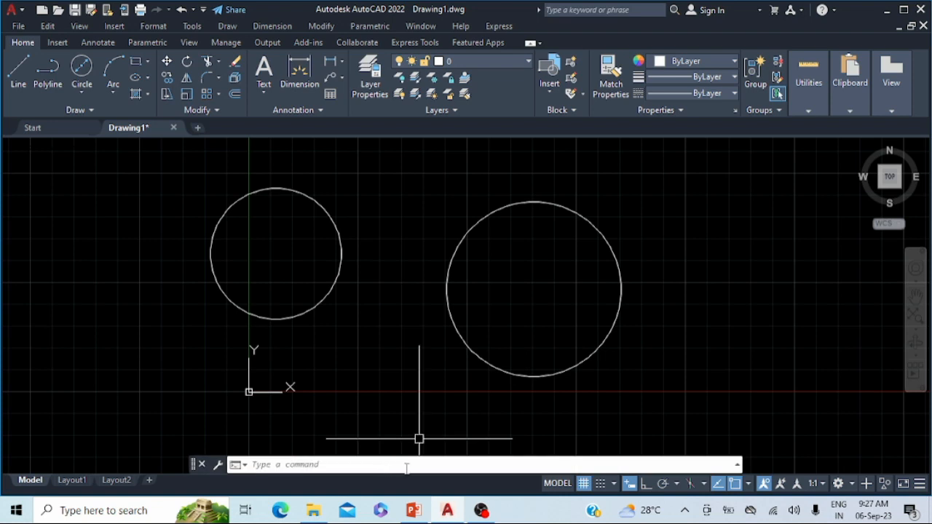
right_click(725, 259)
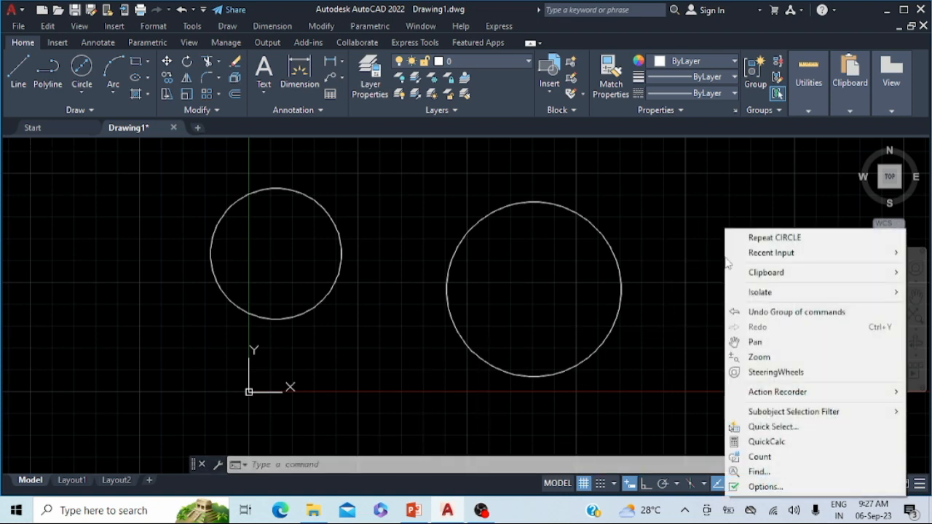
left_click(689, 205)
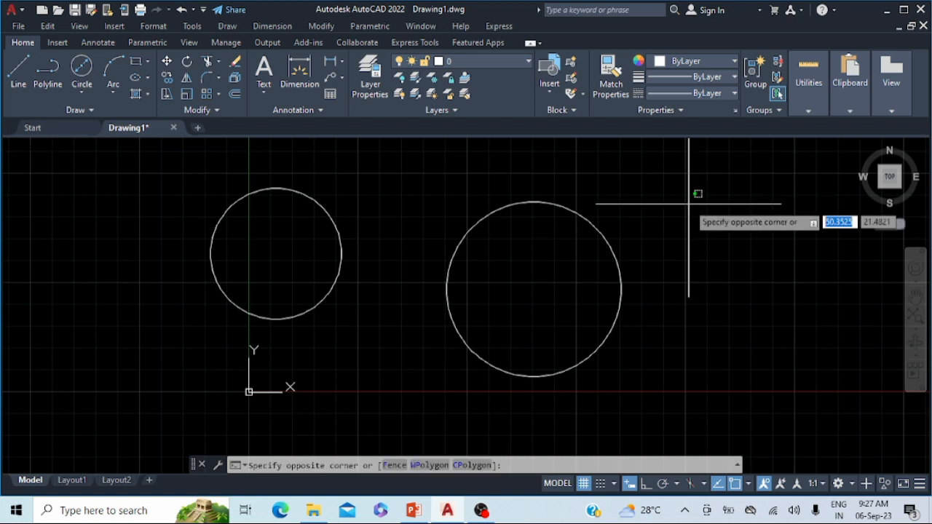
Step: Draw a third circle to the right of the two existing ones, using the Diameter option with a diameter of 15
key("Escape")
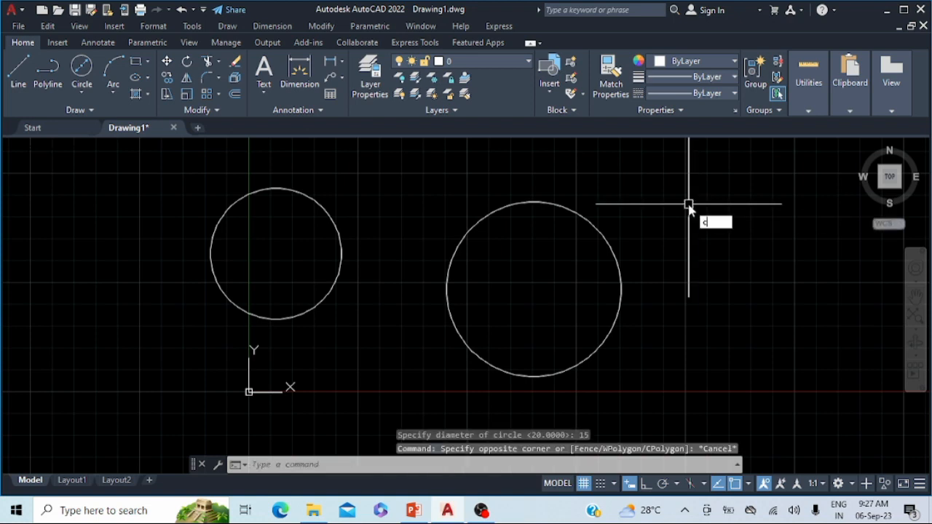
left_click(722, 236)
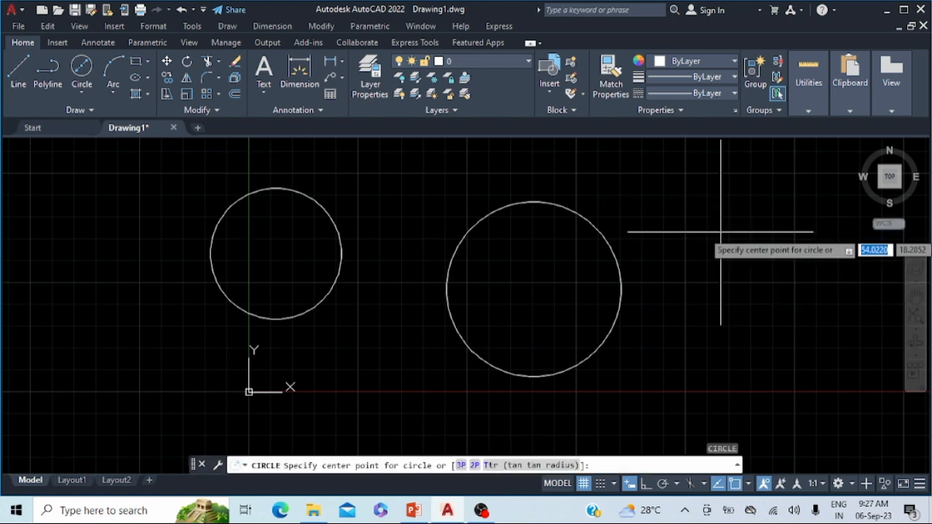
left_click(751, 290)
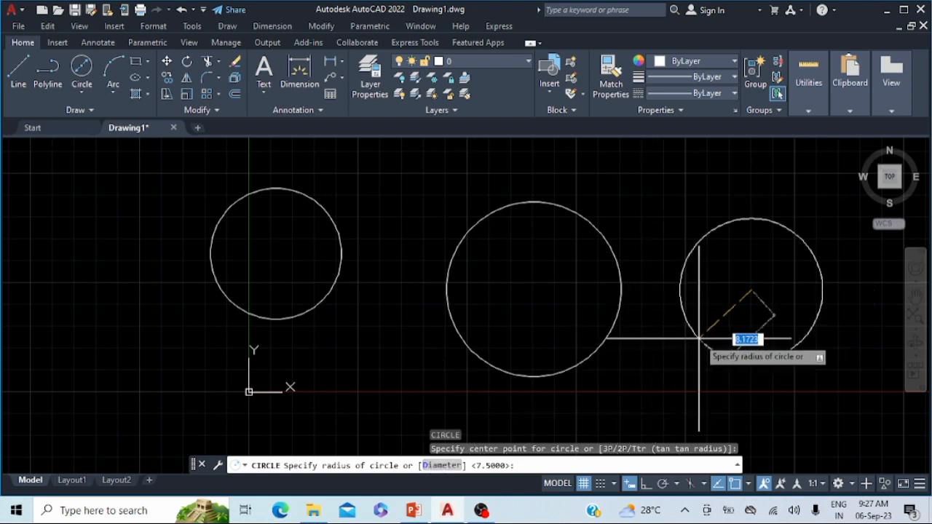
type("d")
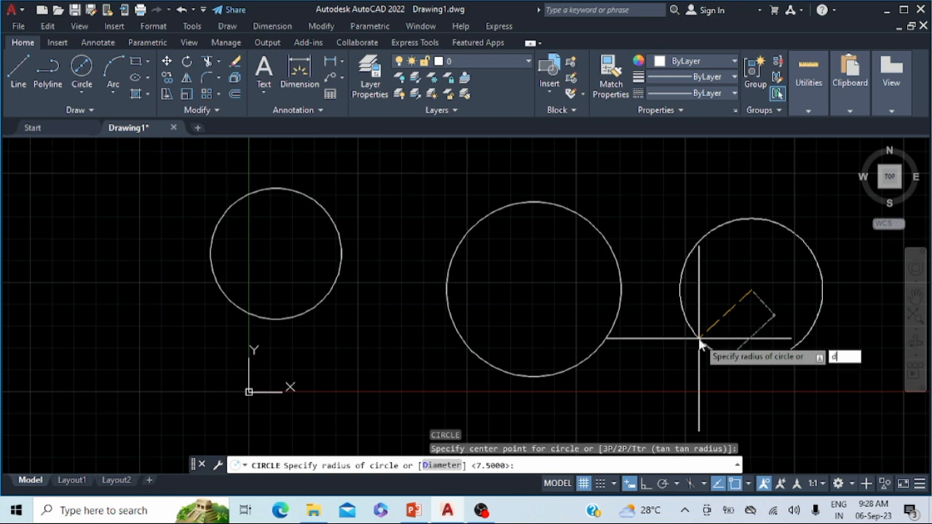
key("Return")
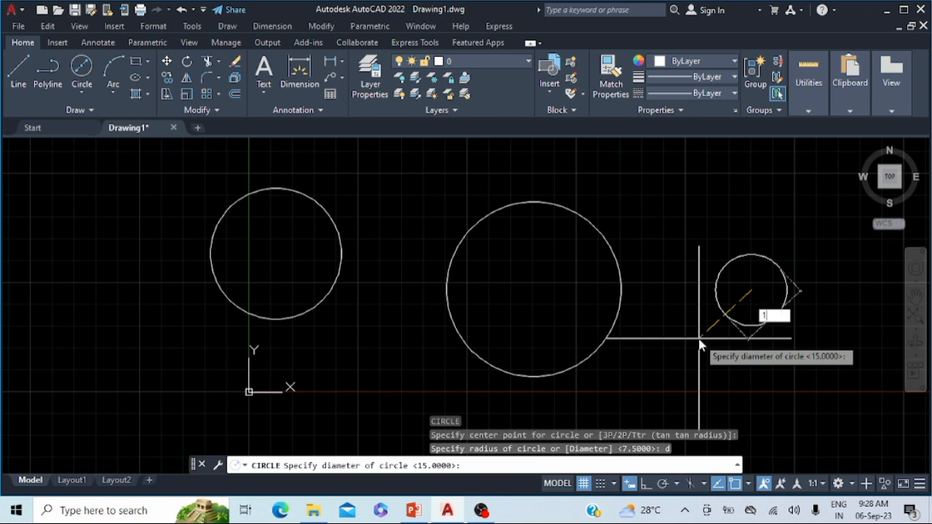
key("Return")
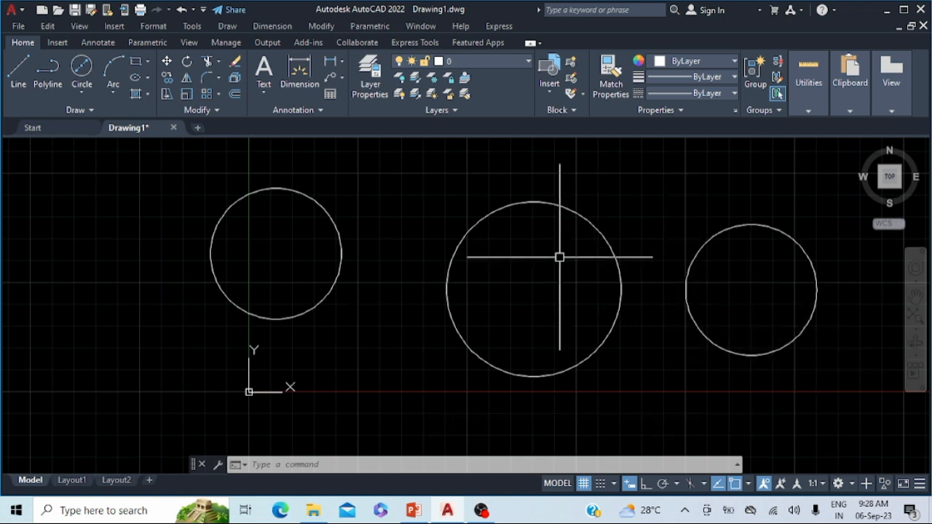
Step: Select all three circles and delete them from the drawing
key("ctrl+a")
key("Delete")
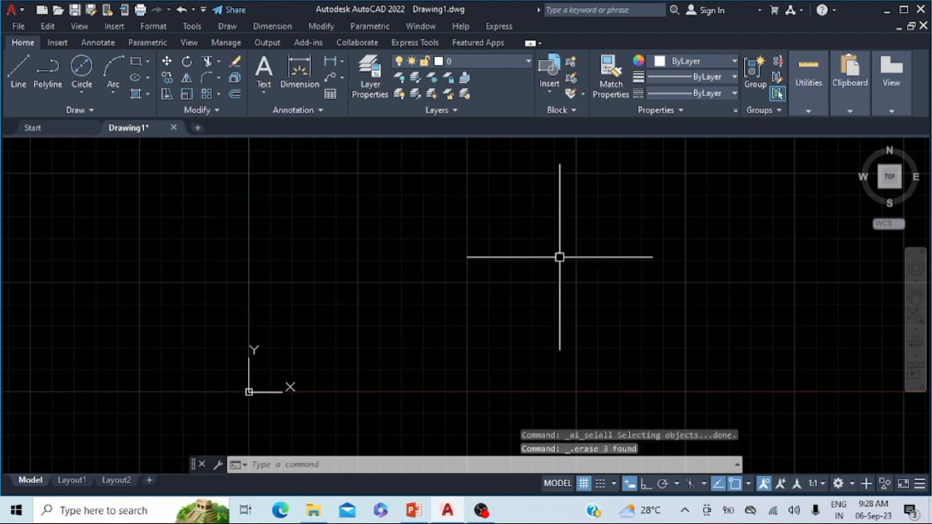
left_click(84, 87)
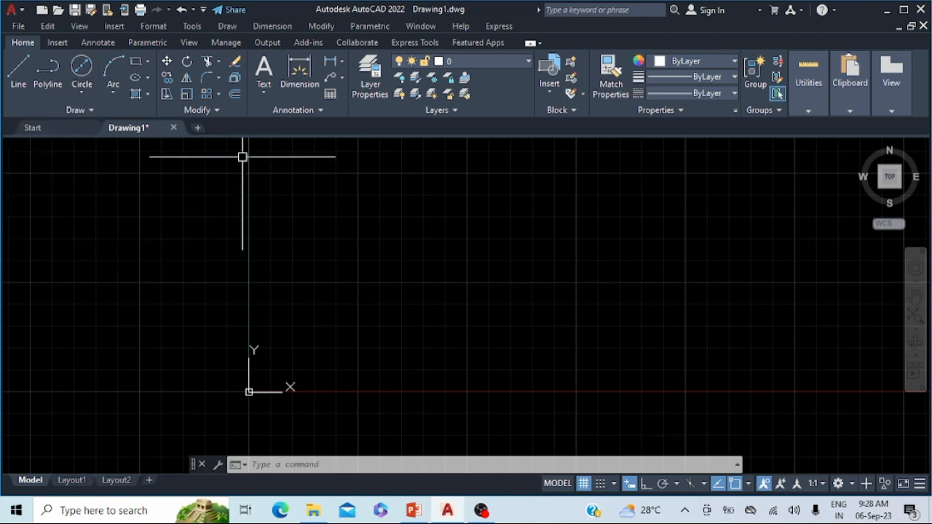
Step: Draw two separate lines with a gap between them: one rising across the Y axis above the origin, one sloping slightly down farther right
left_click(14, 85)
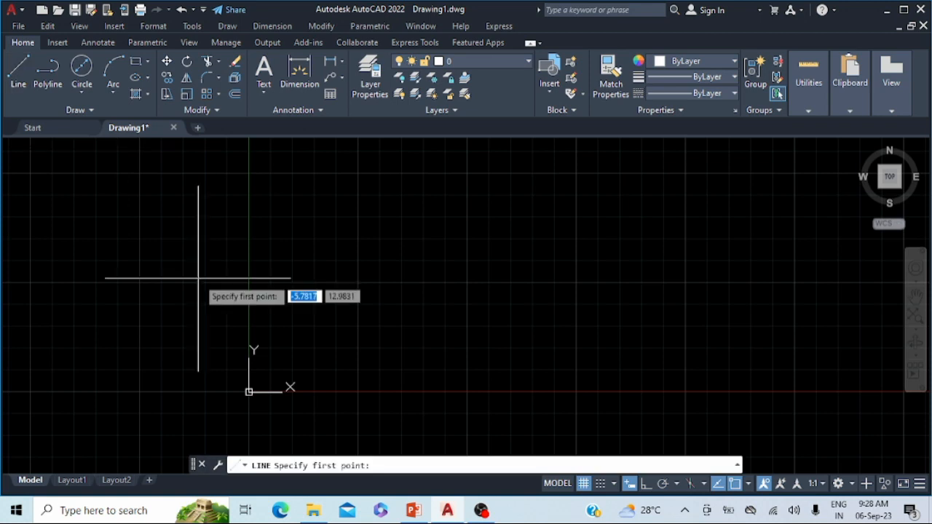
left_click(240, 323)
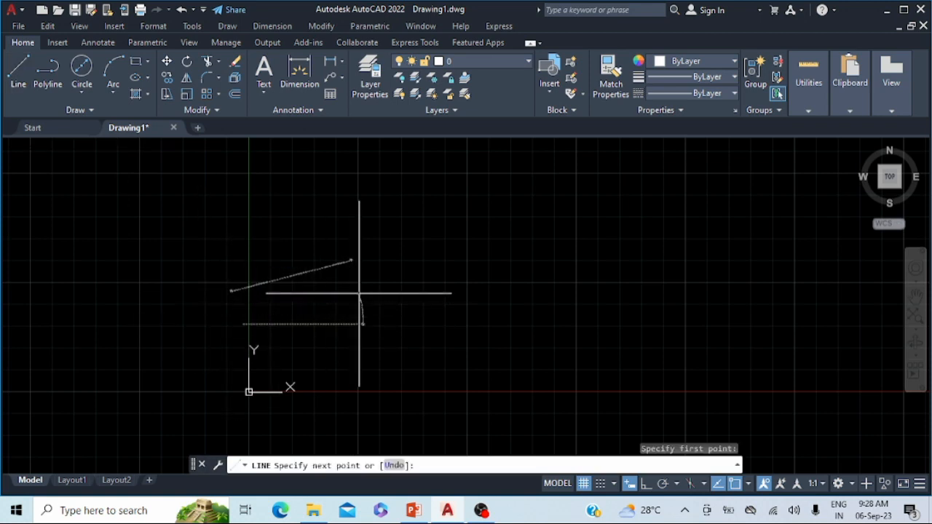
left_click(359, 293)
key("Escape")
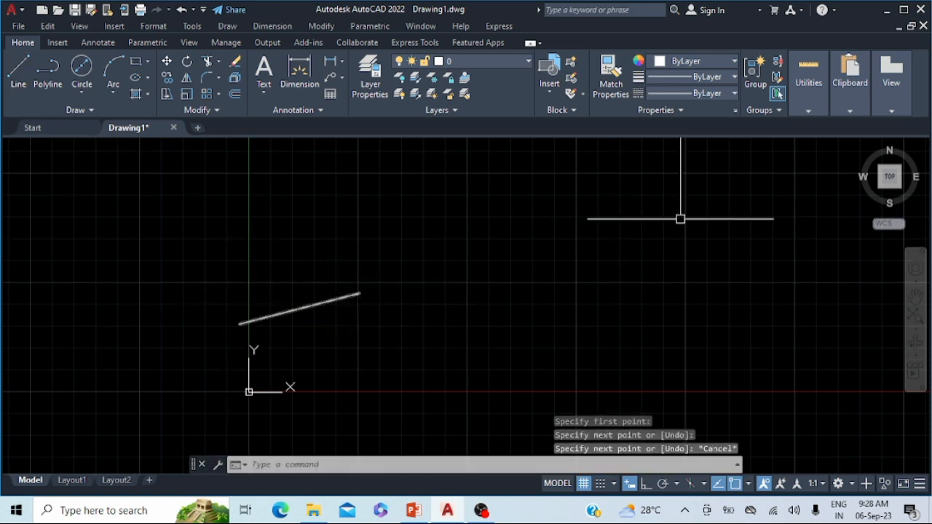
key("Return")
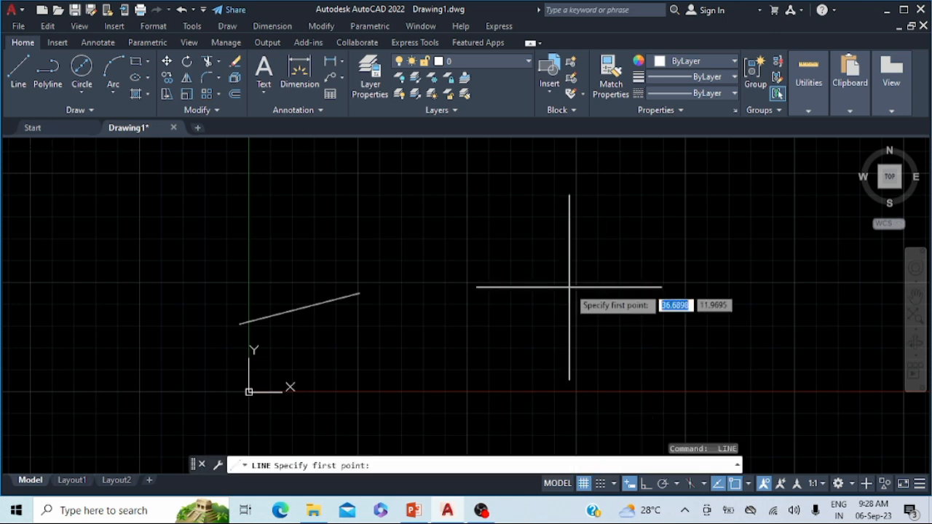
left_click(534, 269)
left_click(692, 284)
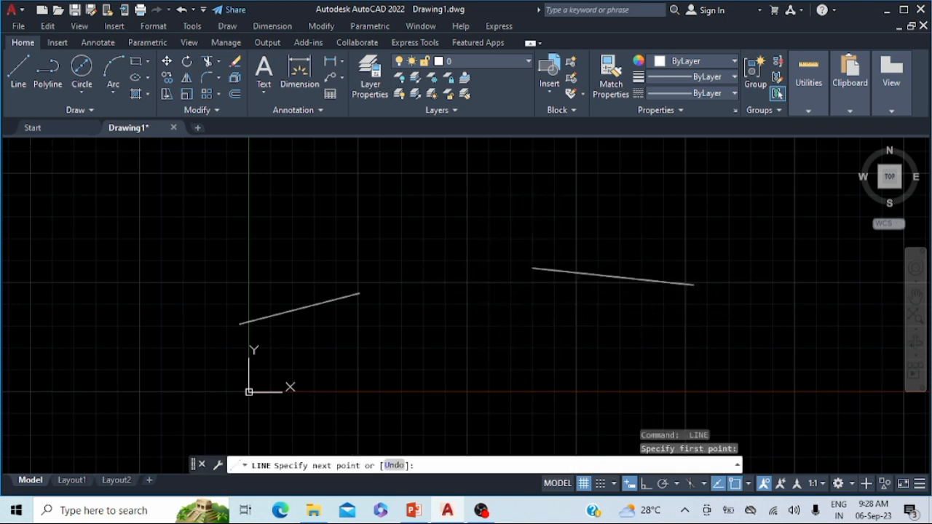
key("Escape")
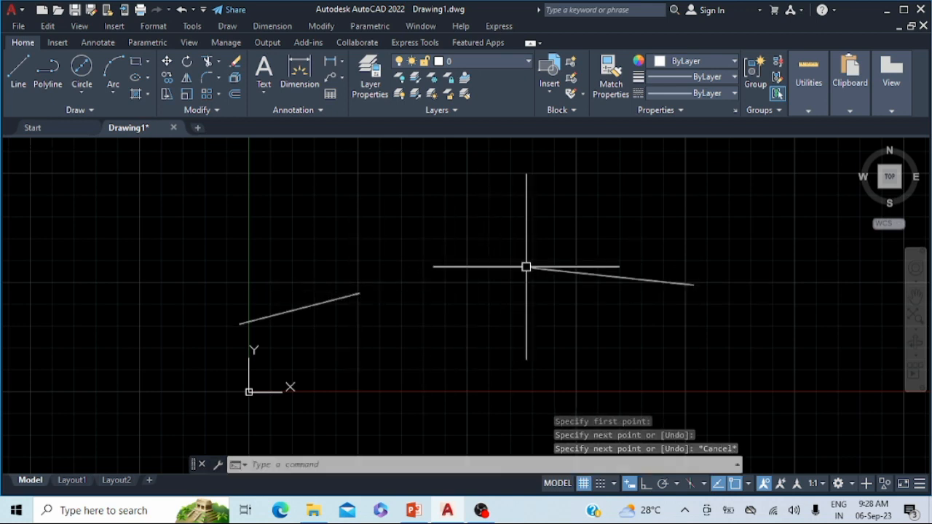
Step: Draw a 2-Point circle from the left line's right endpoint to the right line's left endpoint
left_click(84, 91)
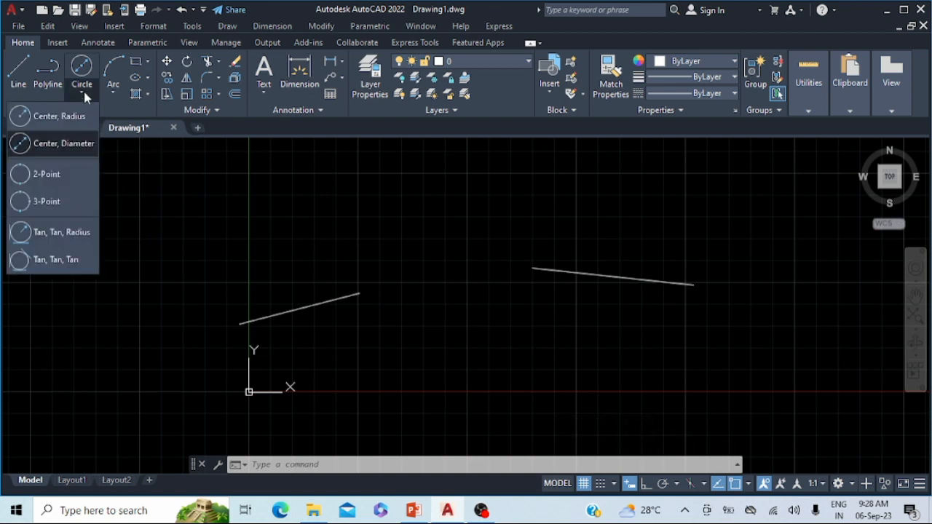
left_click(68, 167)
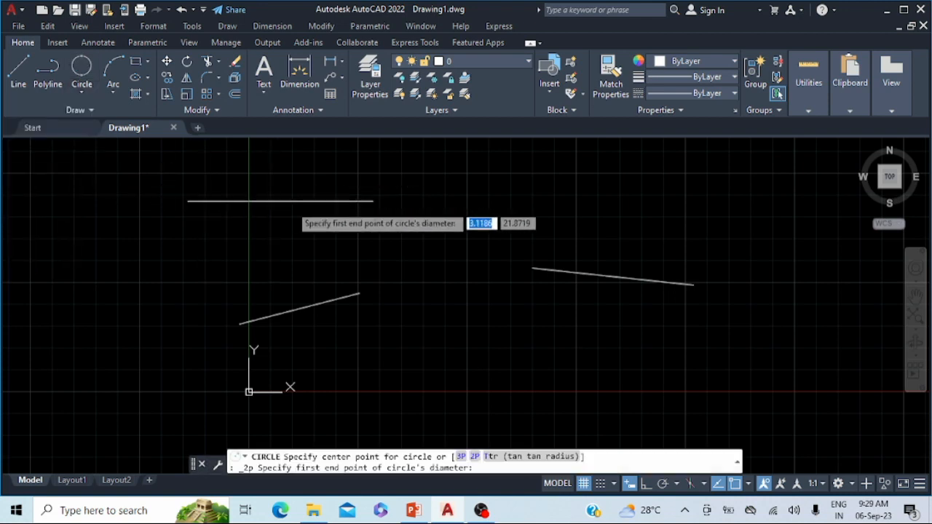
left_click(359, 294)
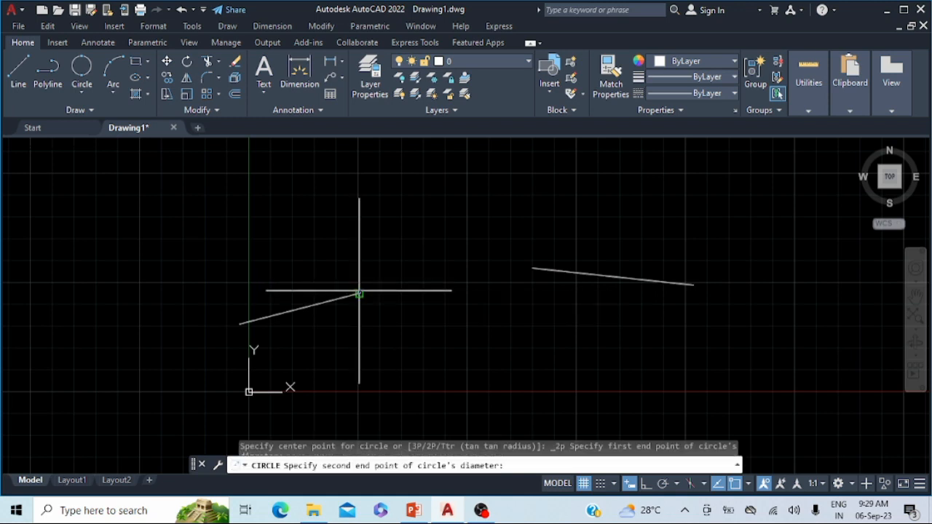
left_click(532, 269)
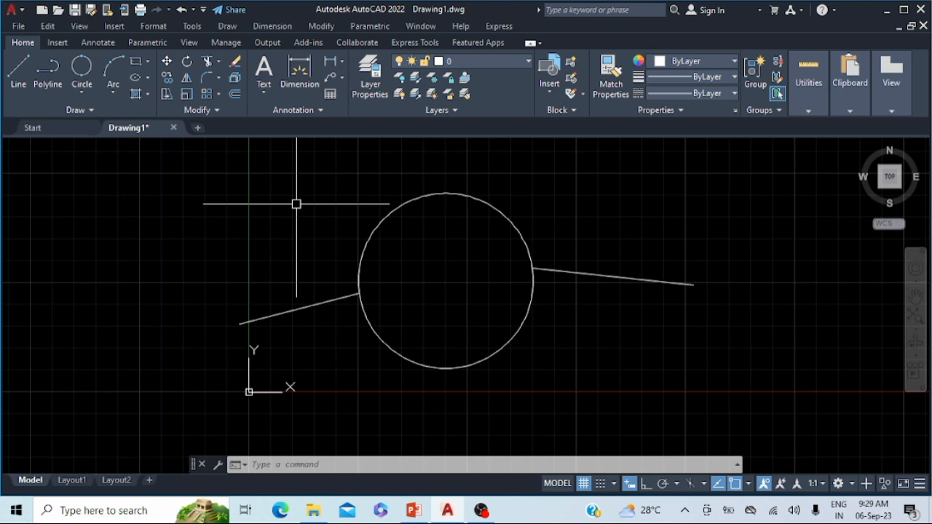
Step: Select the circle and both sloping lines and delete them
mouse_move(297, 204)
left_mouse_down()
mouse_move(462, 222)
mouse_move(455, 235)
left_mouse_up()
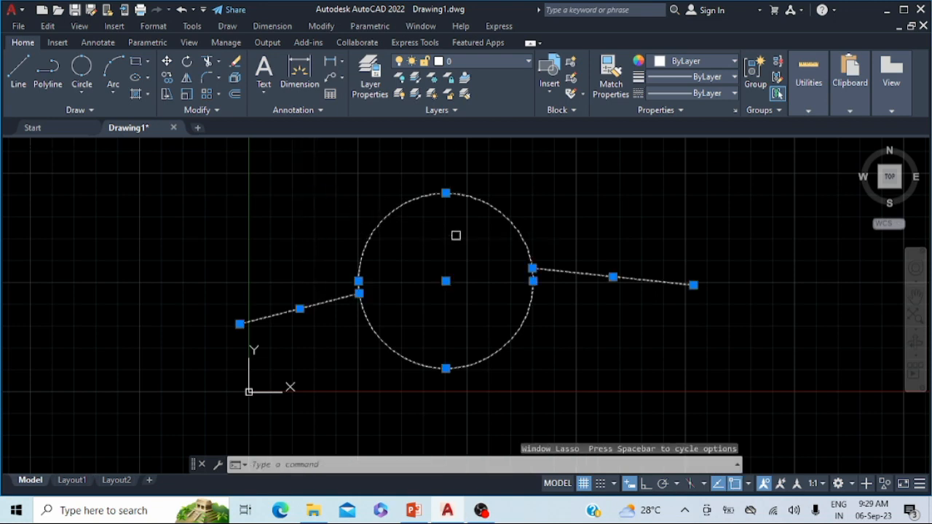
key("ctrl+a")
key("Delete")
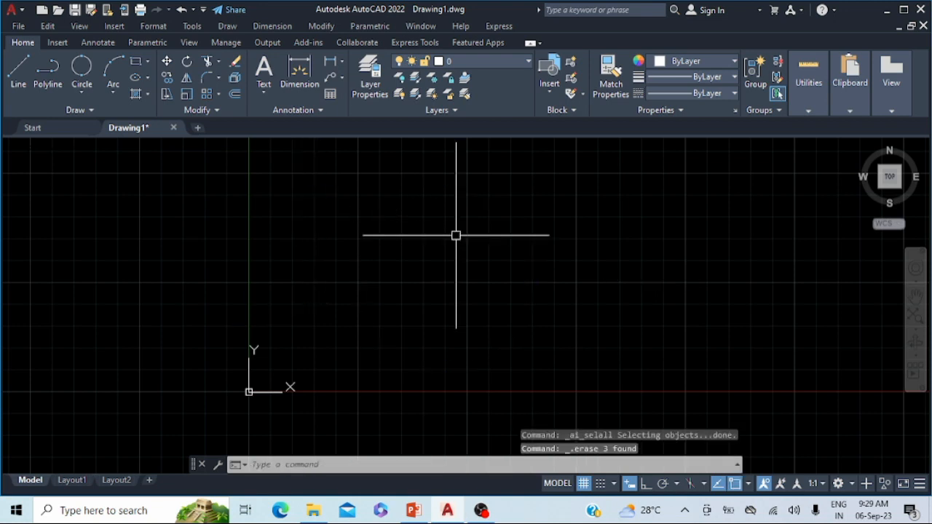
Step: Draw two separate lines: a nearly horizontal one right of the Y axis, and a steep one farther right descending across the X axis
left_click(16, 72)
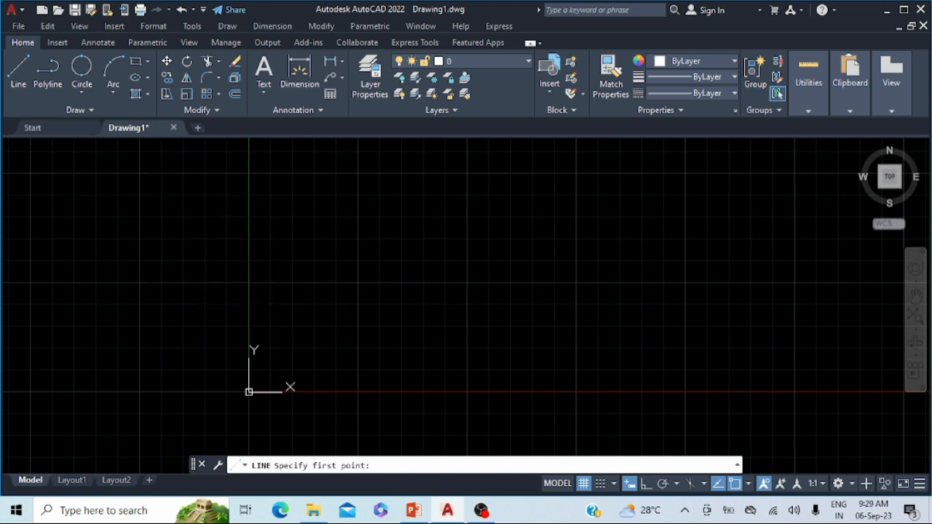
left_click(280, 296)
left_click(389, 288)
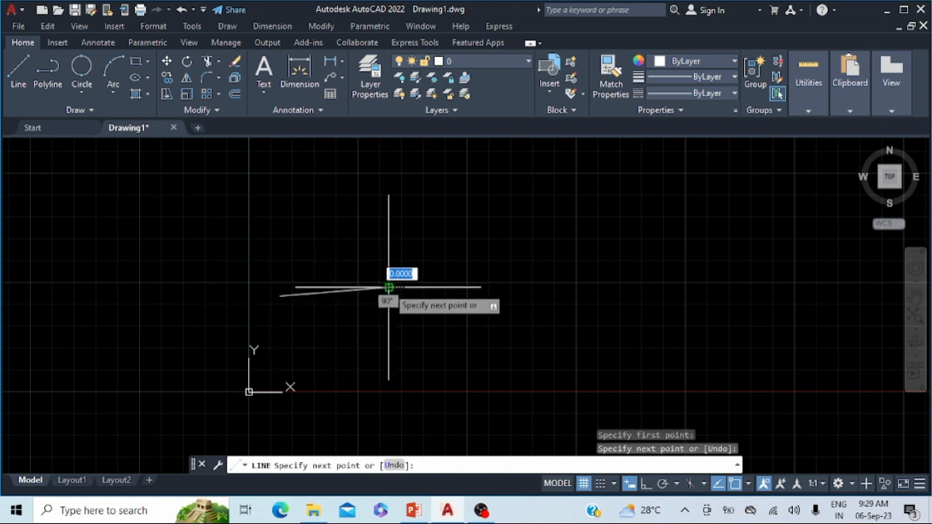
key("Escape")
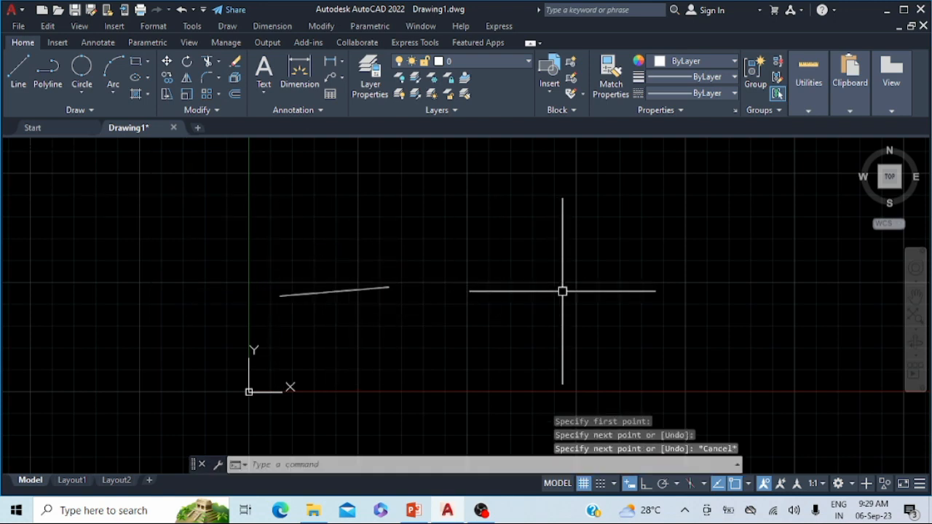
key("space")
left_click(549, 287)
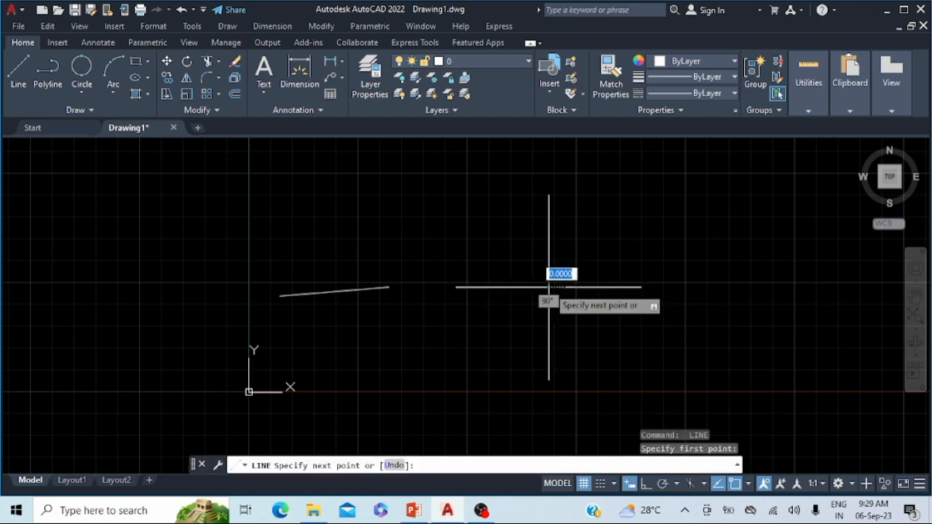
left_click(584, 405)
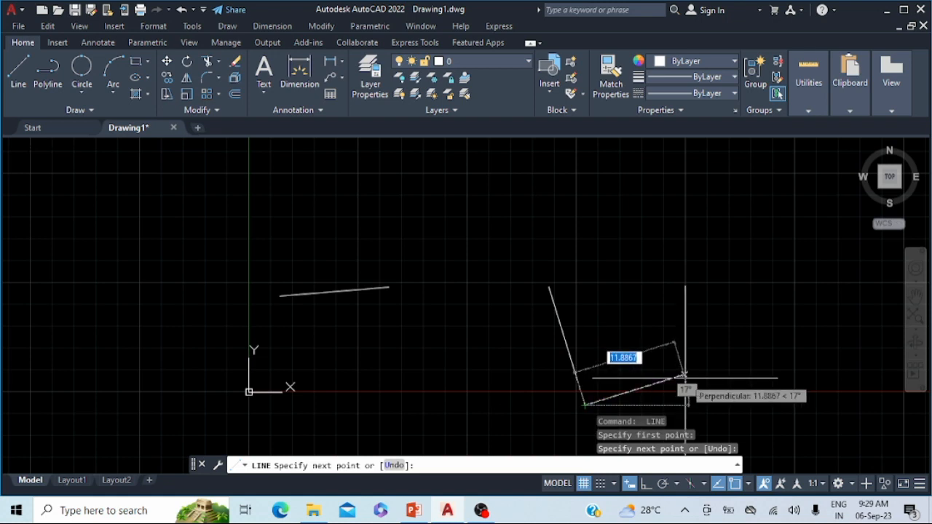
key("Escape")
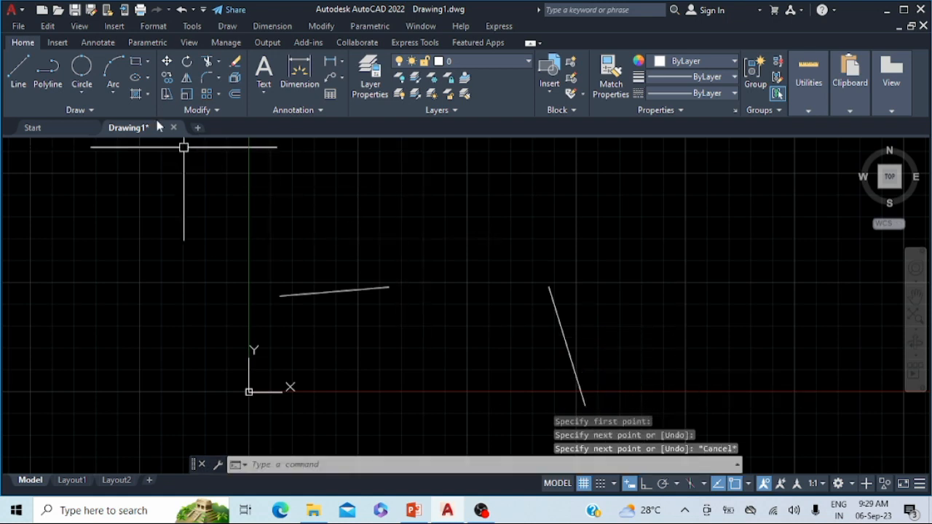
Step: Draw a 2-Point circle from the near-horizontal line's right endpoint to the steep line's upper endpoint
left_click(86, 89)
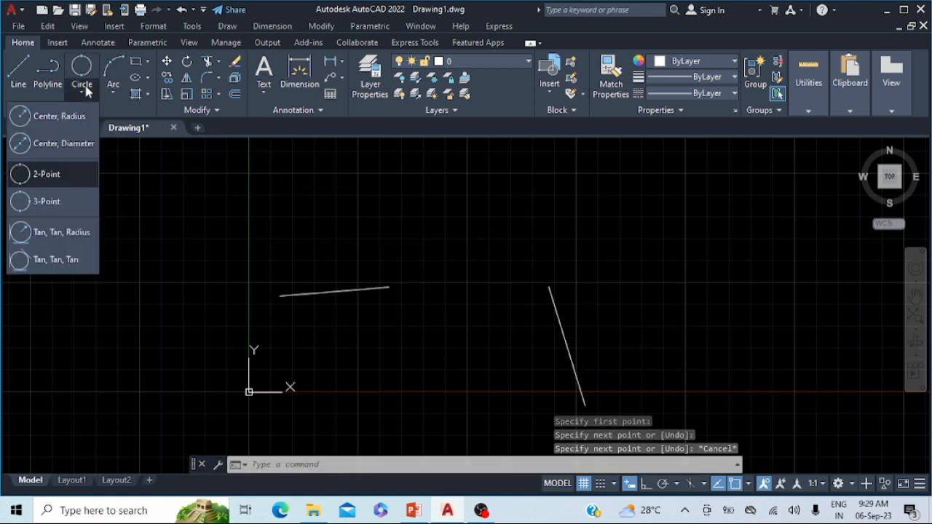
left_click(63, 178)
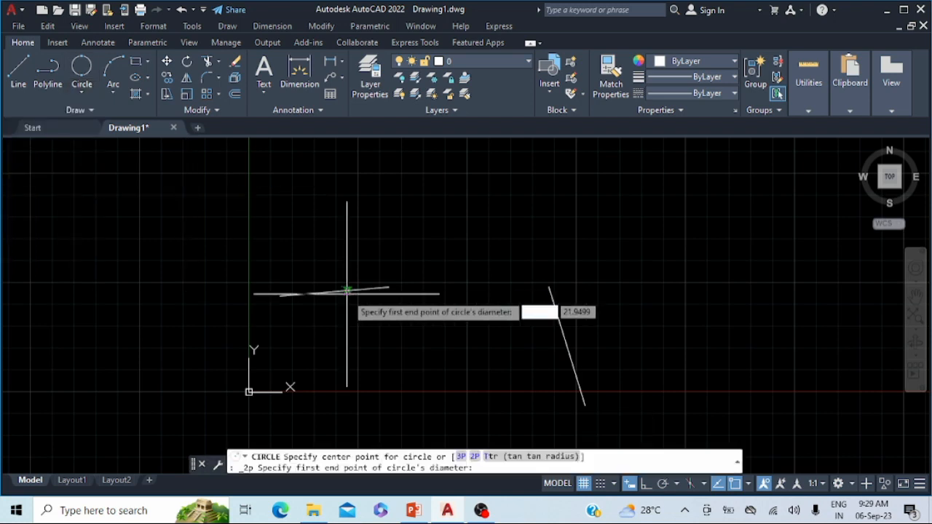
left_click(389, 289)
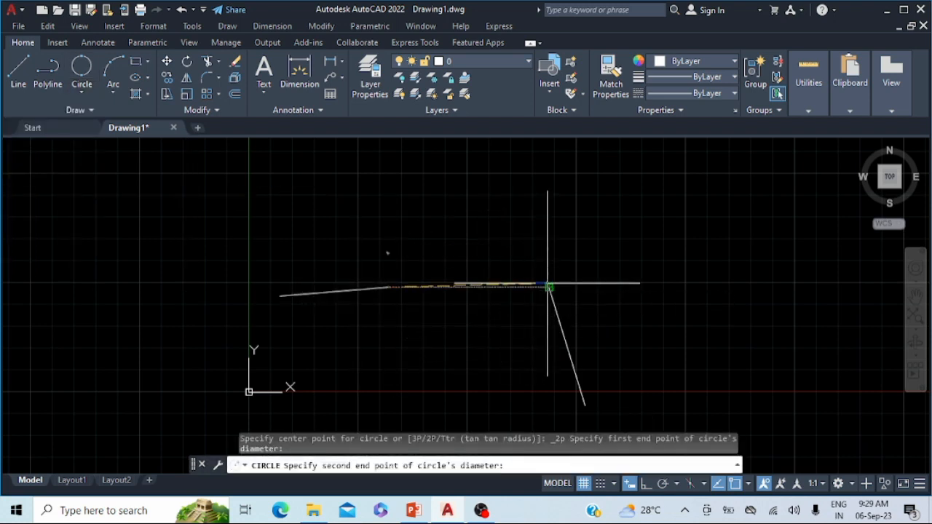
left_click(549, 289)
key("Escape")
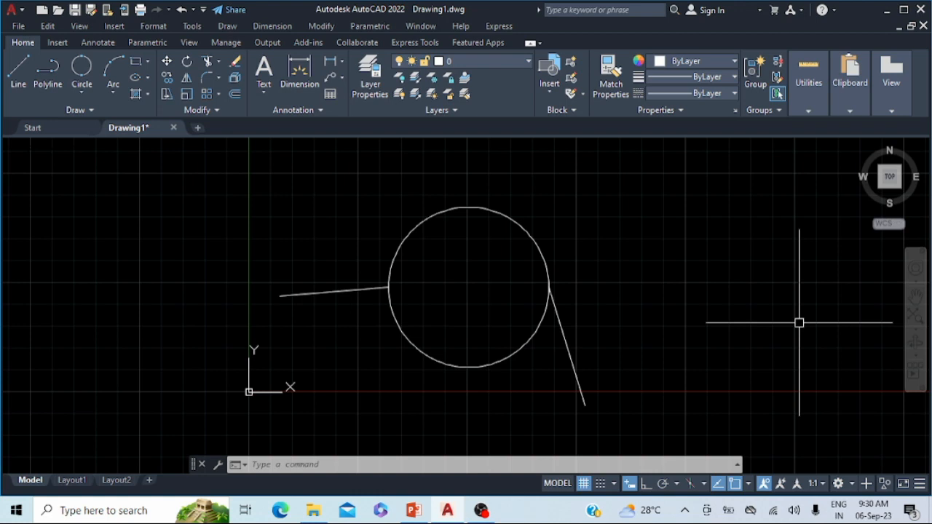
Step: Delete everything in the drawing, including the 2-Point circle and its two guide lines
key("ctrl+a")
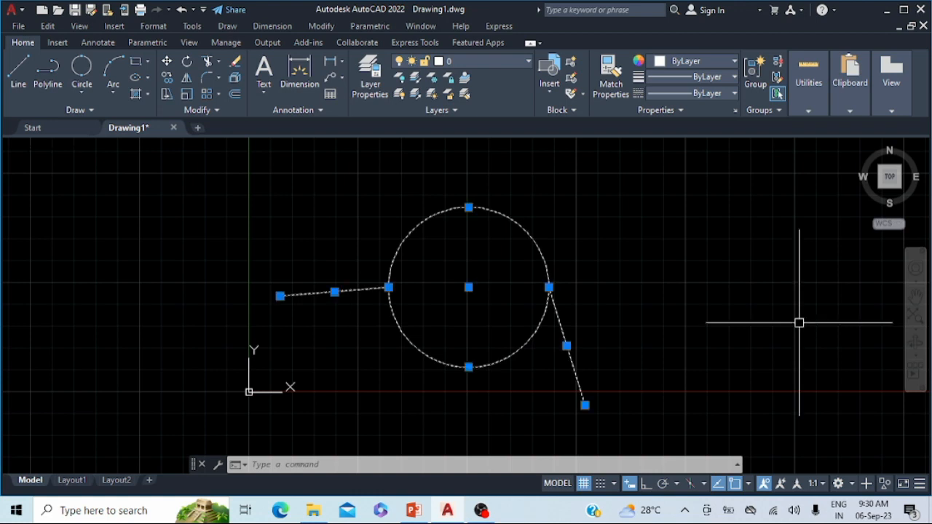
key("Delete")
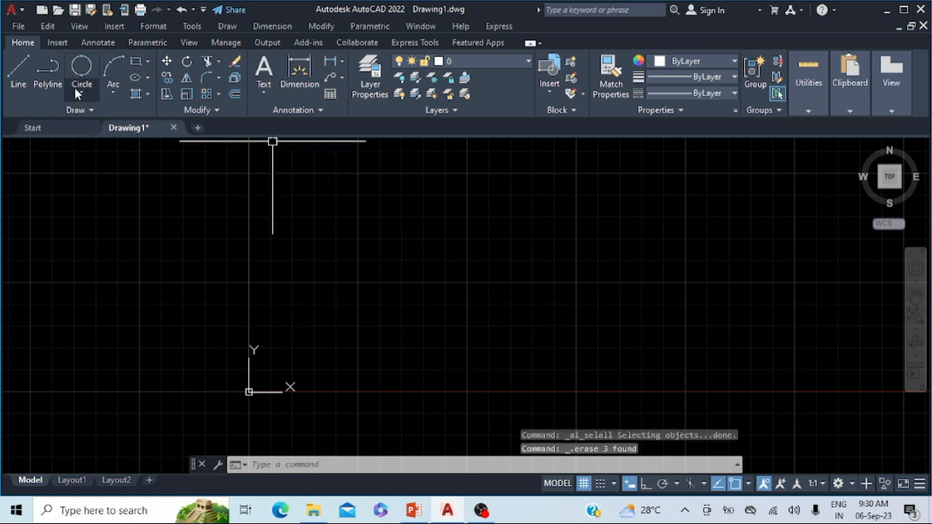
Step: Draw a single line rising to the right, placed above the X axis and right of the Y axis
left_click(19, 73)
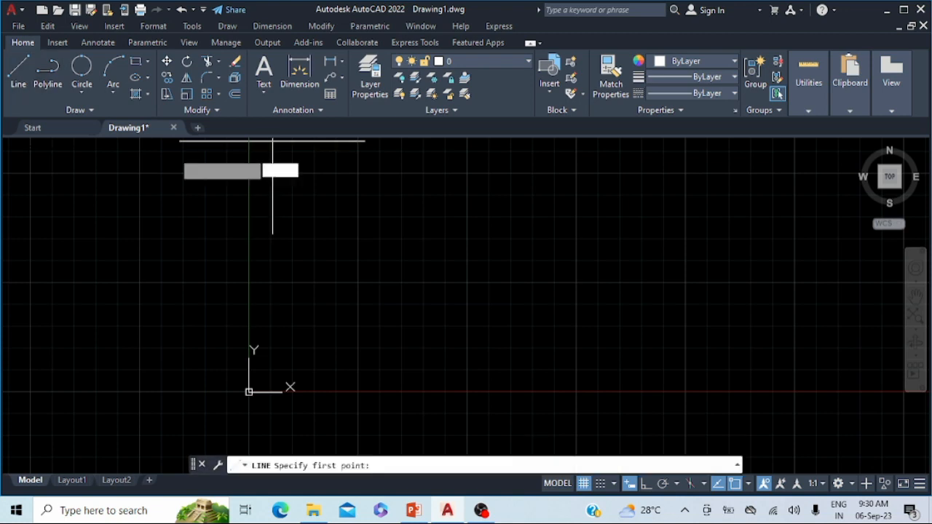
left_click(354, 317)
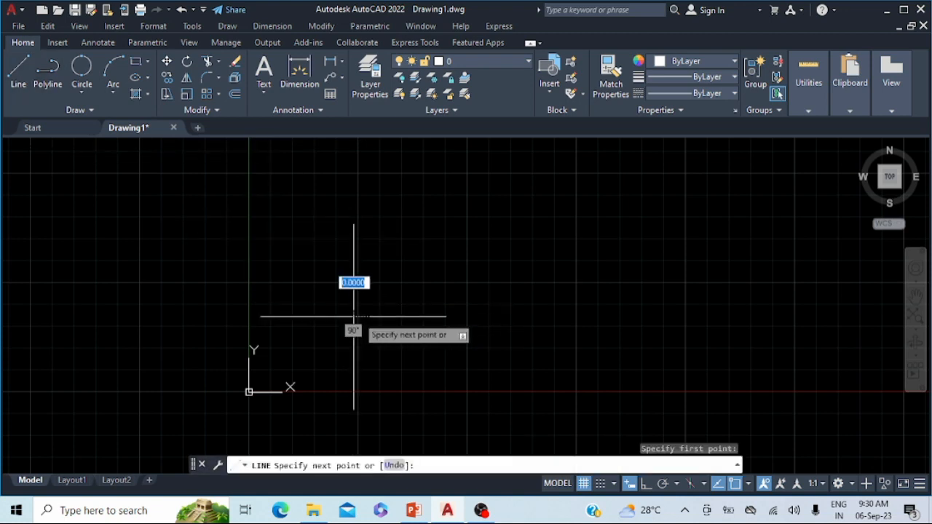
left_click(469, 275)
key("Return")
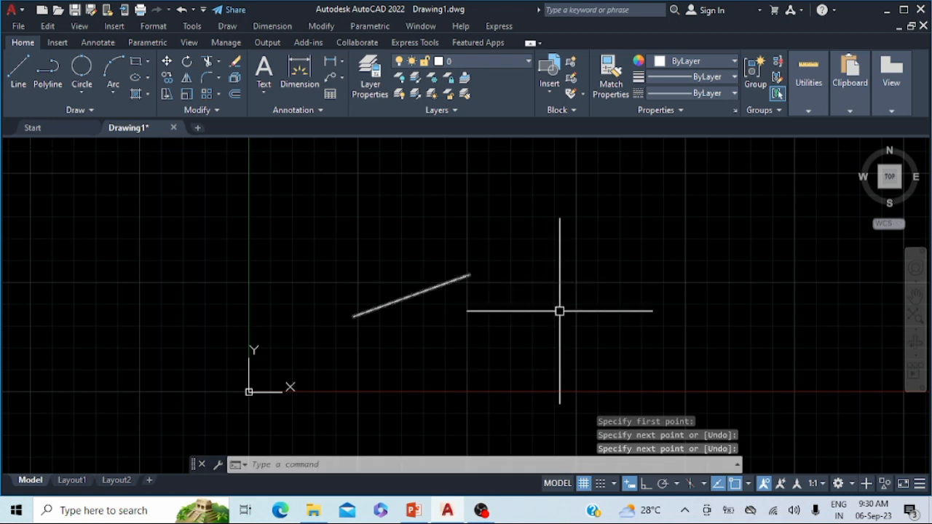
Step: Draw two more separate lines: one to the right of the first, descending rightward, and a short near-vertical one above the gap between them
key("Return")
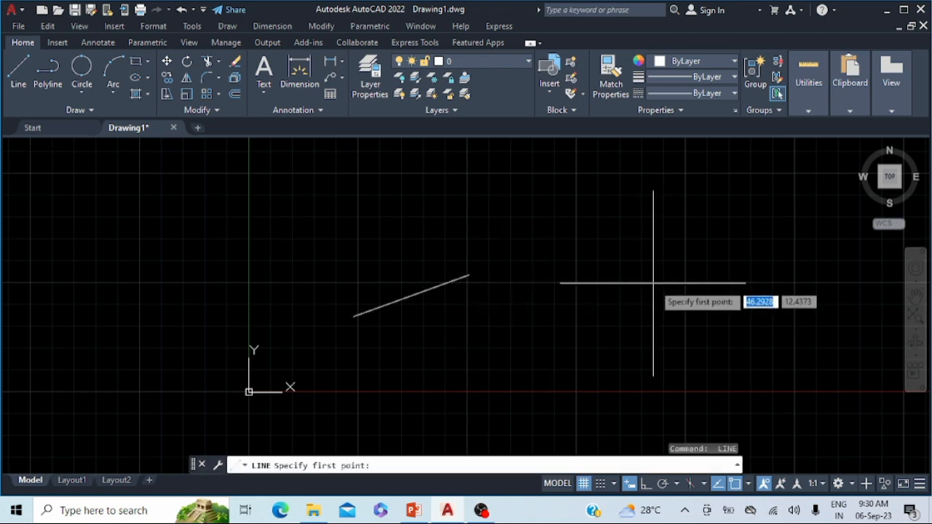
left_click(639, 277)
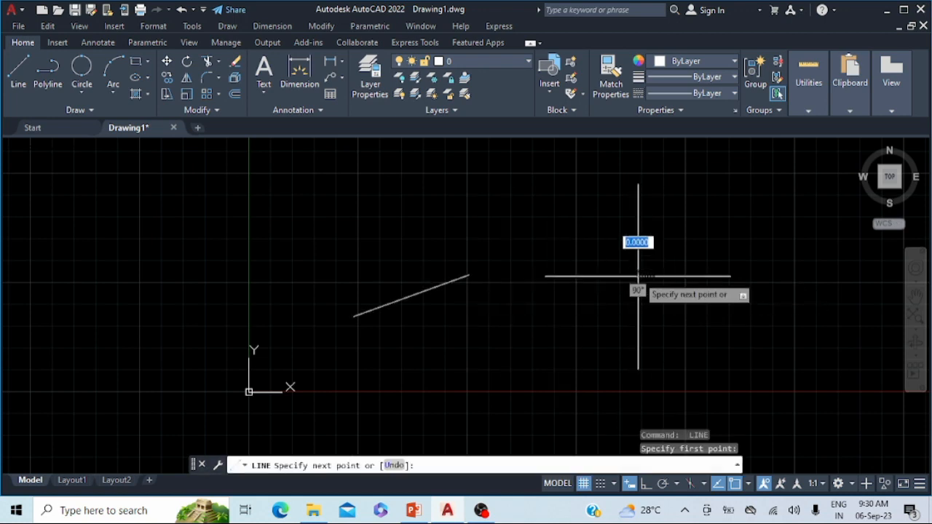
left_click(765, 340)
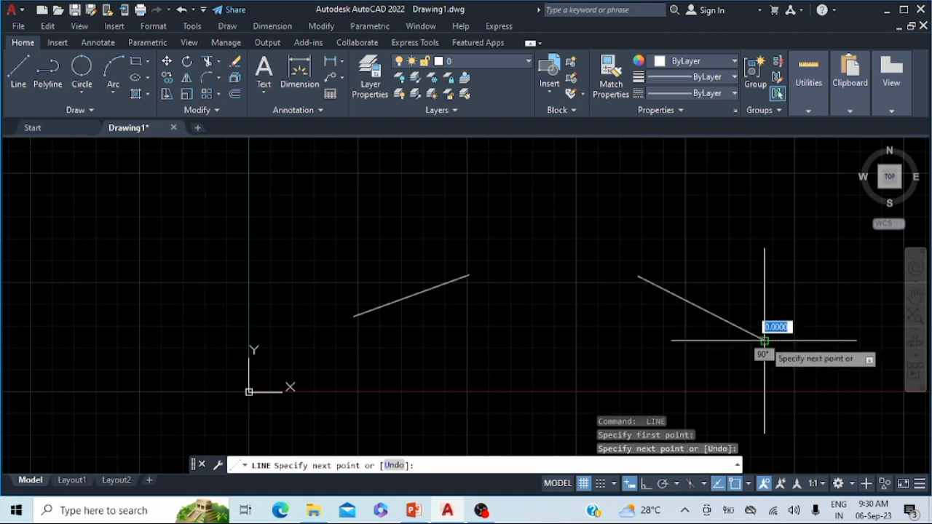
key("Return")
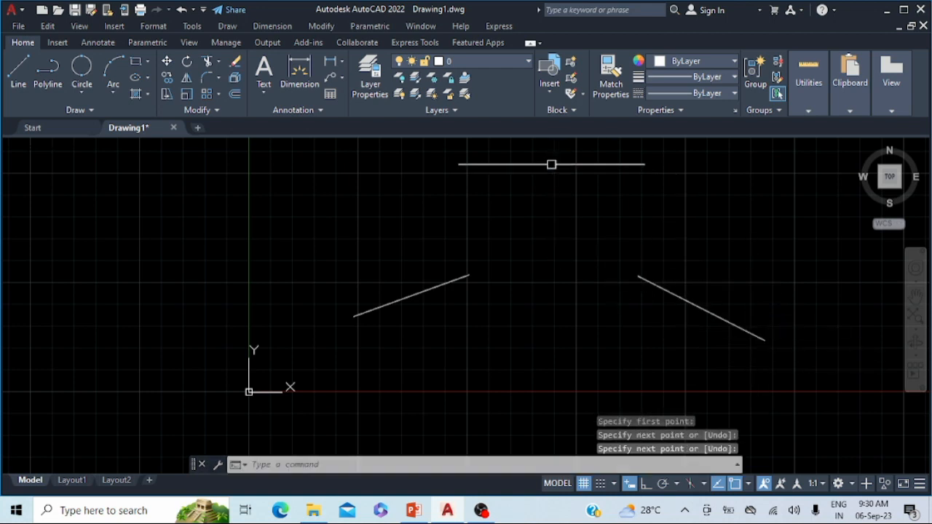
key("Return")
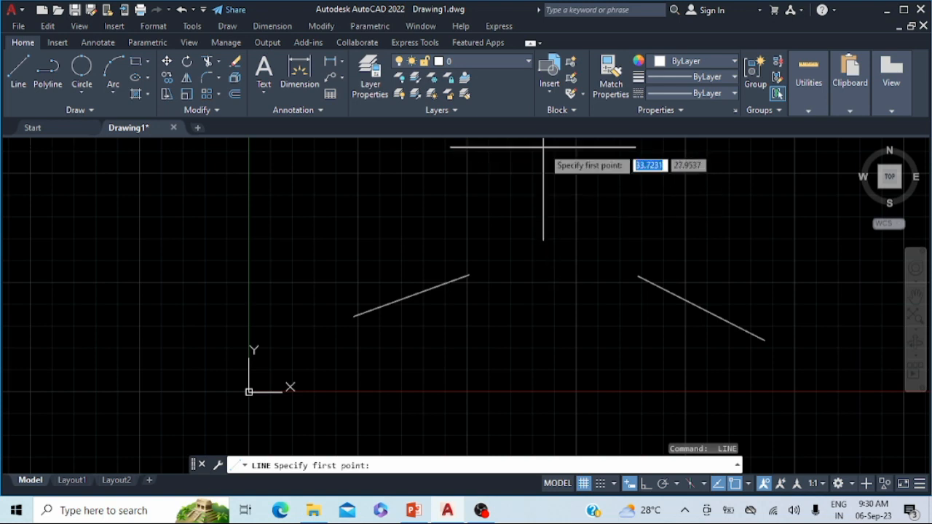
left_click(543, 147)
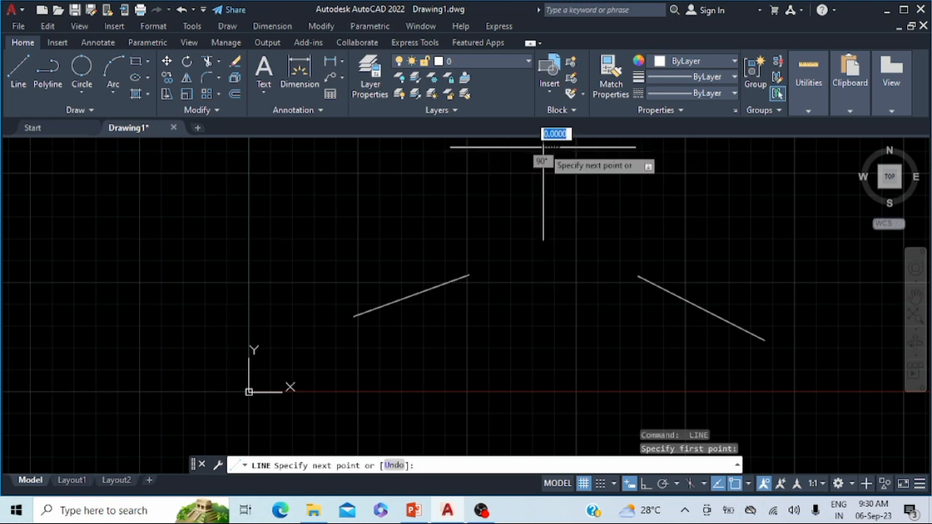
left_click(546, 192)
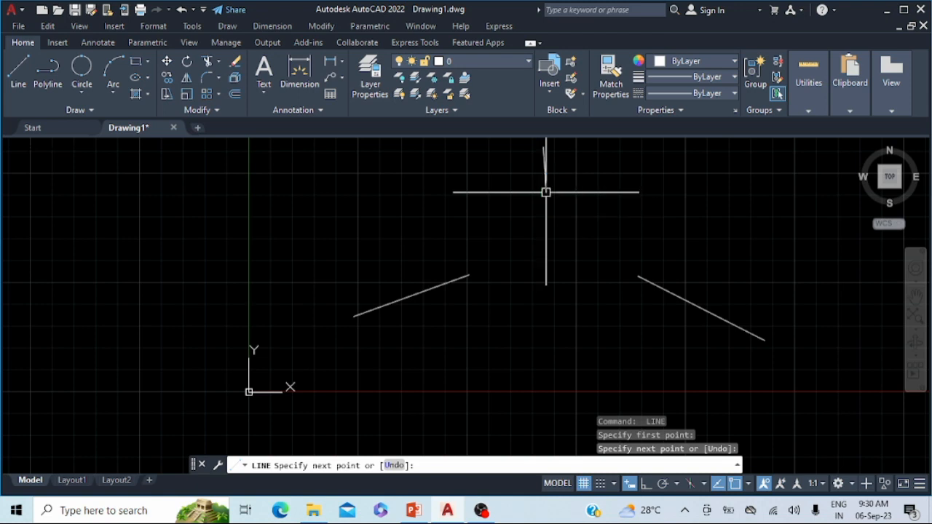
key("Return")
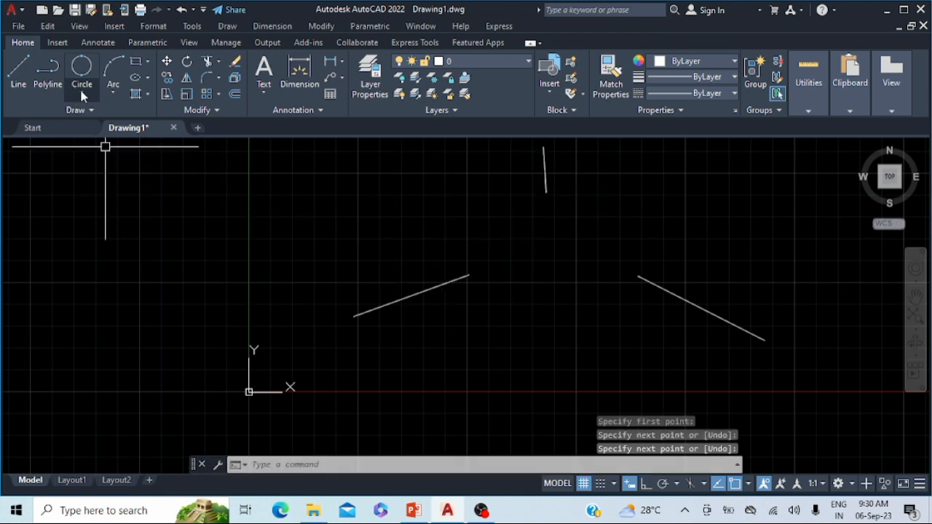
Step: Draw a 3-Point circle through the left line's upper endpoint, the near-vertical line's lower endpoint and the right line's upper endpoint
left_click(82, 92)
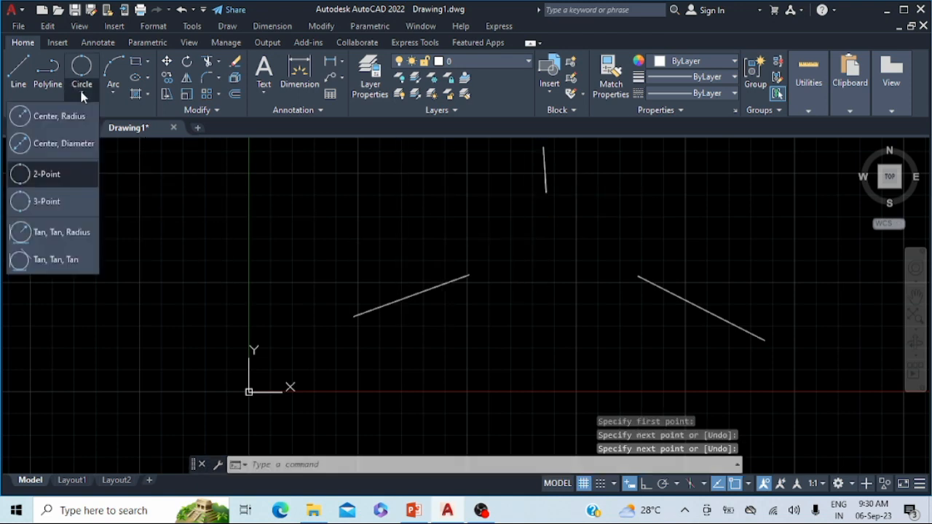
left_click(60, 201)
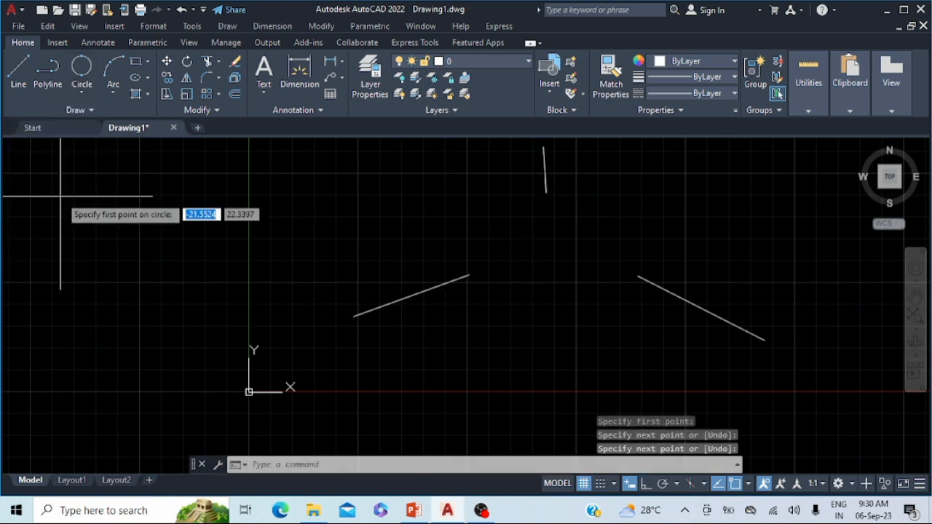
left_click(80, 90)
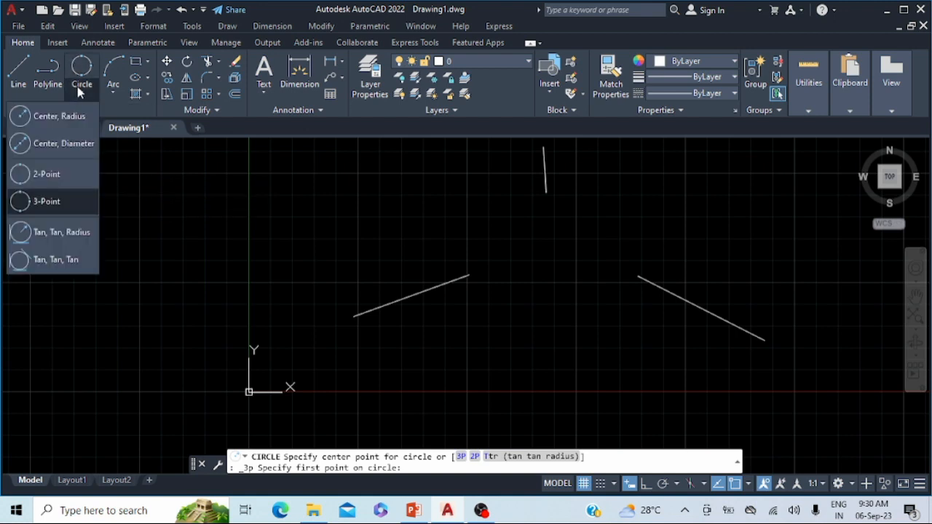
left_click(66, 196)
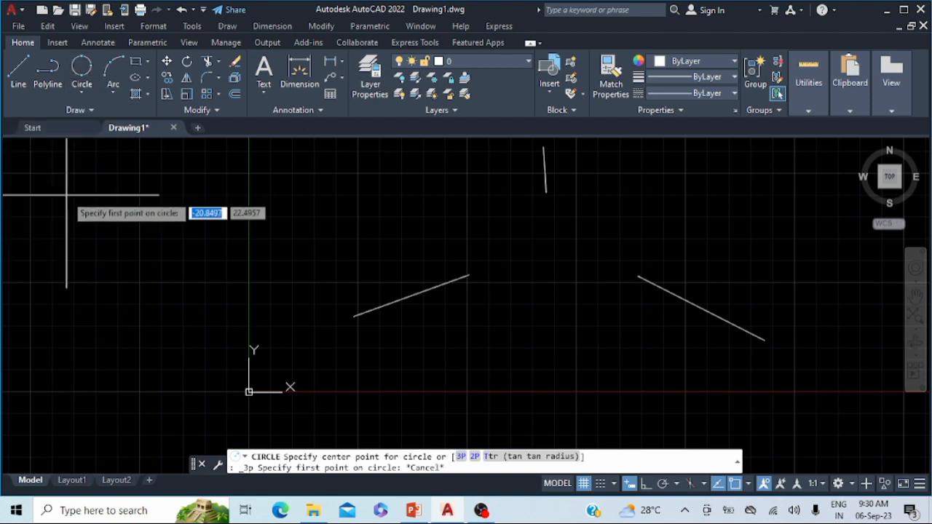
left_click(469, 276)
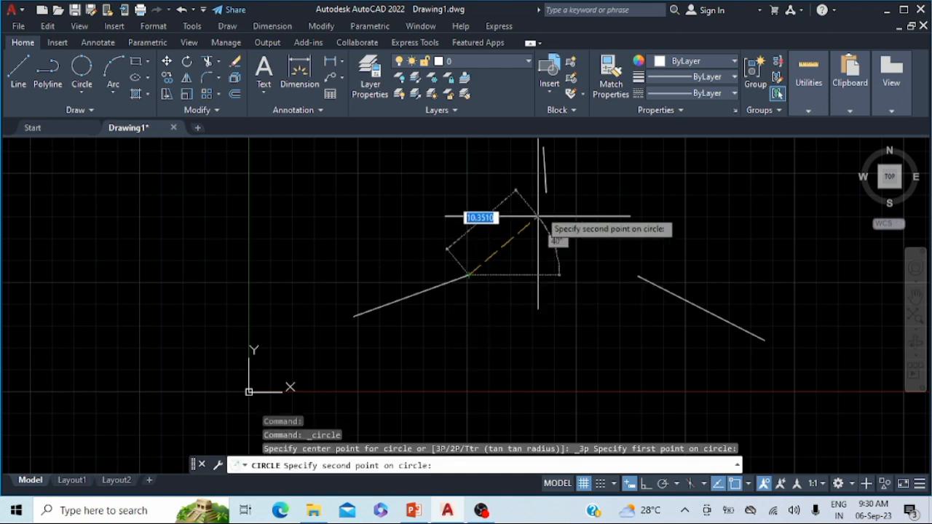
left_click(546, 193)
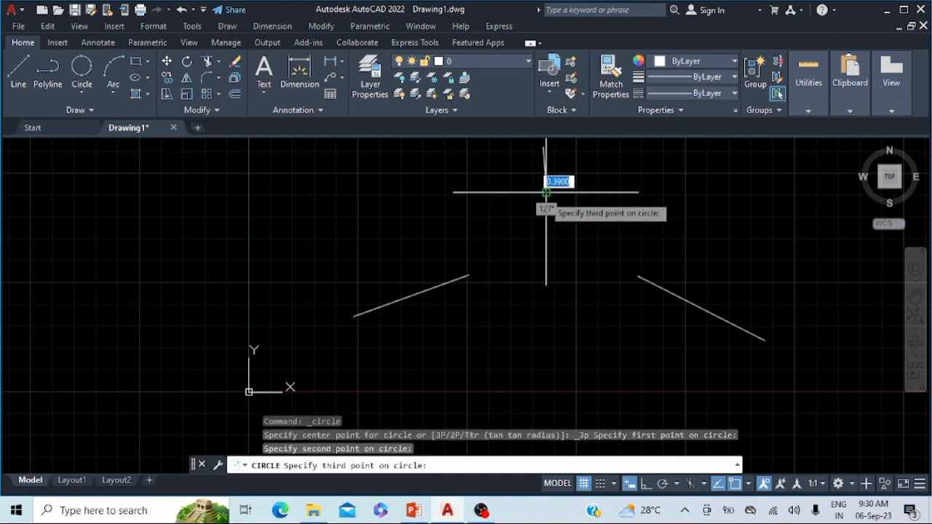
left_click(639, 275)
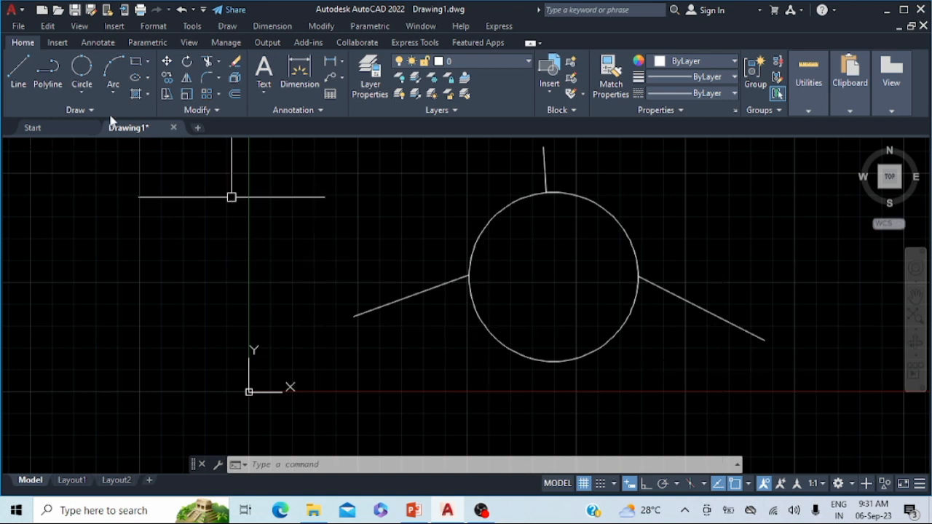
Step: Delete everything in the drawing, including the 3-Point circle and its three guide lines
left_click(83, 90)
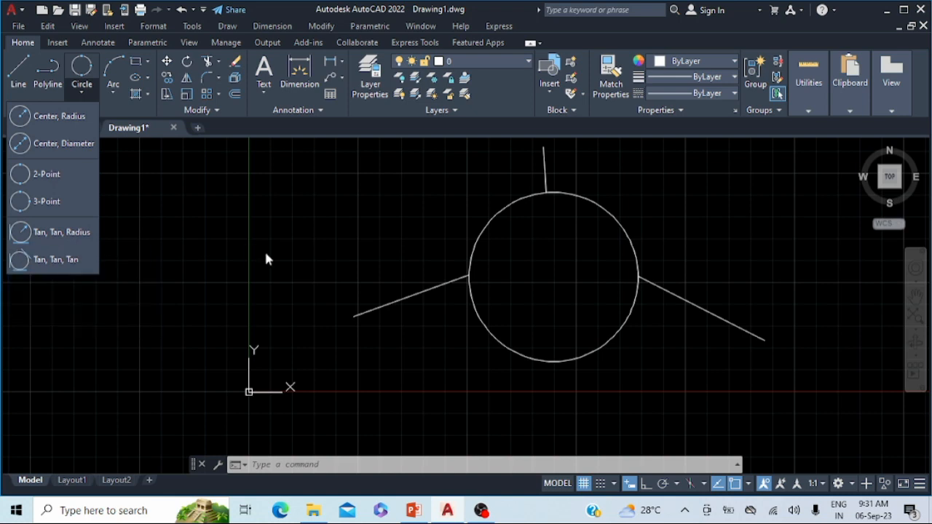
key("Escape")
key("ctrl+a")
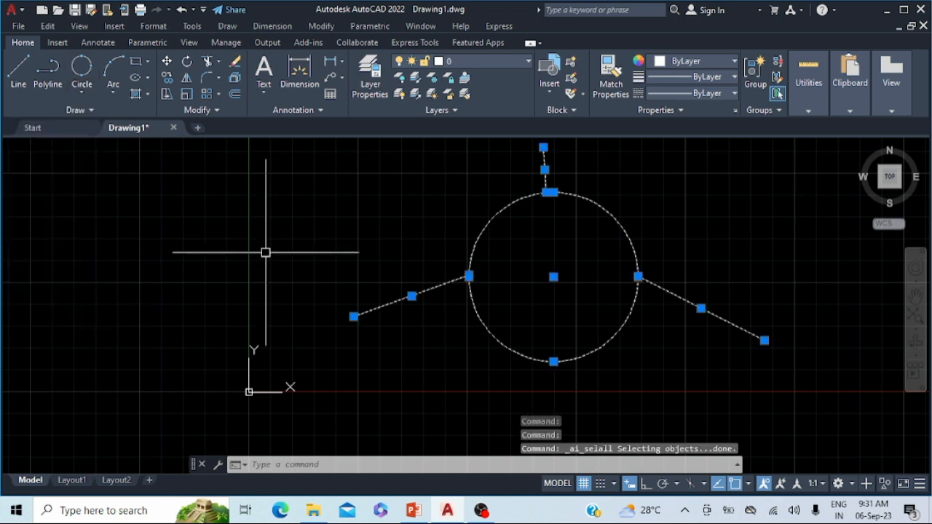
key("Delete")
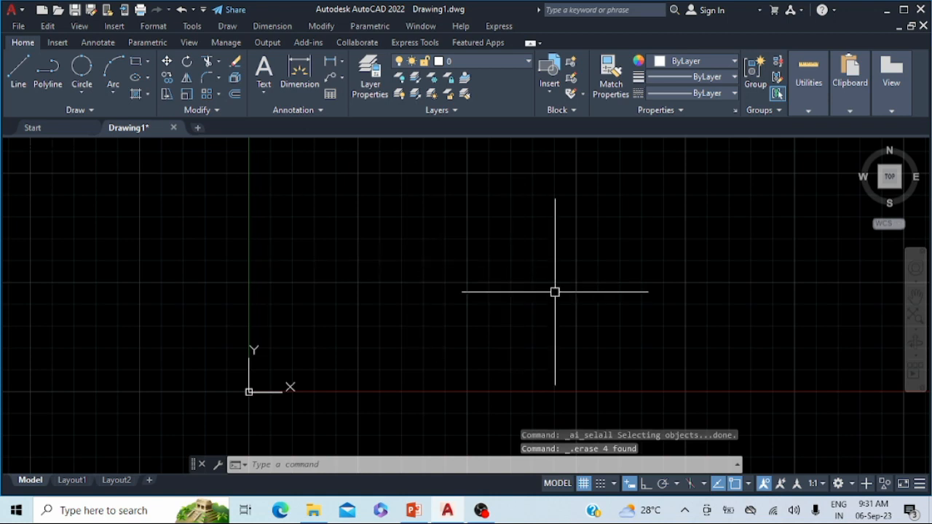
left_click(82, 92)
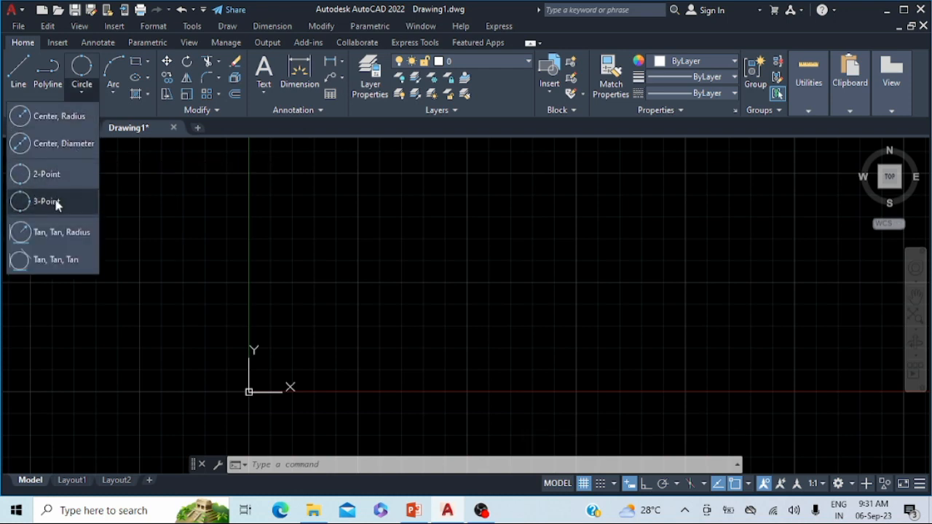
left_click(279, 206)
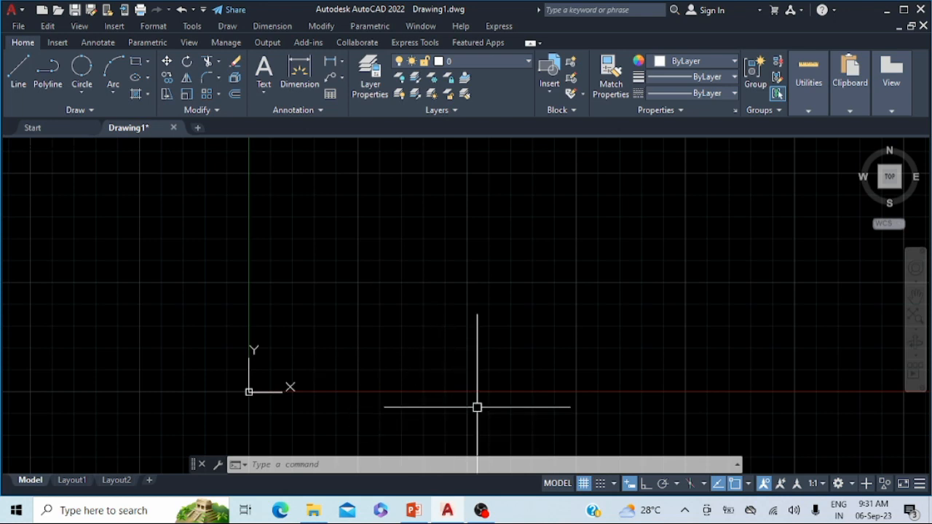
Step: Switch to the autocad presentation in PowerPoint and start the slide show from slide 26, the revision question on the isometric view of a square
left_click(414, 510)
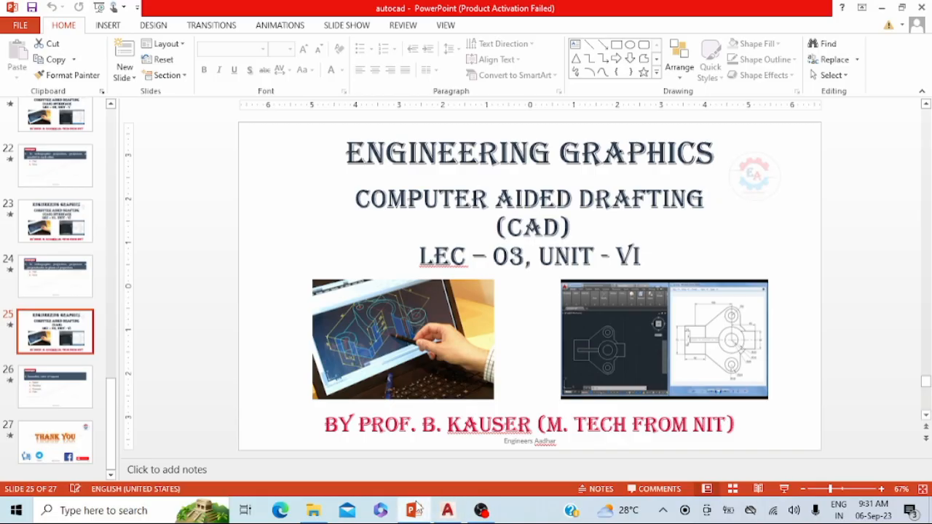
left_click(57, 386)
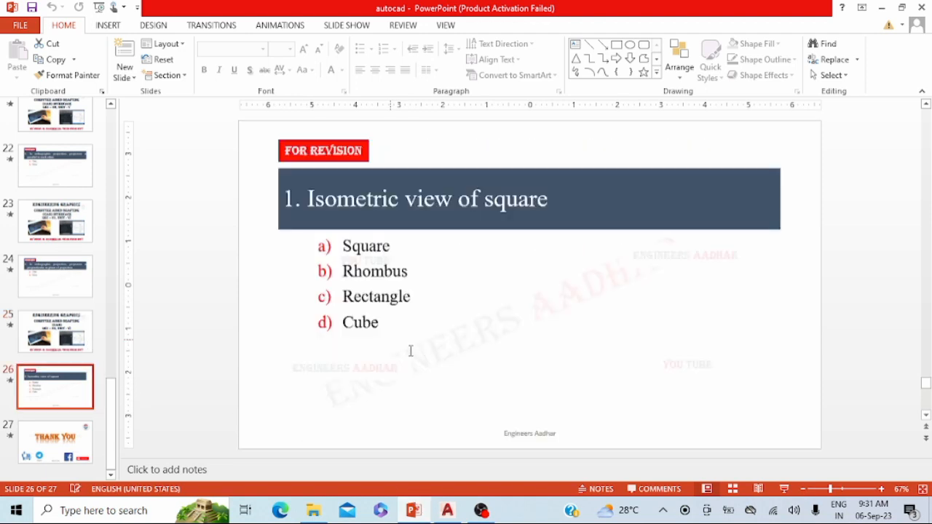
left_click(785, 489)
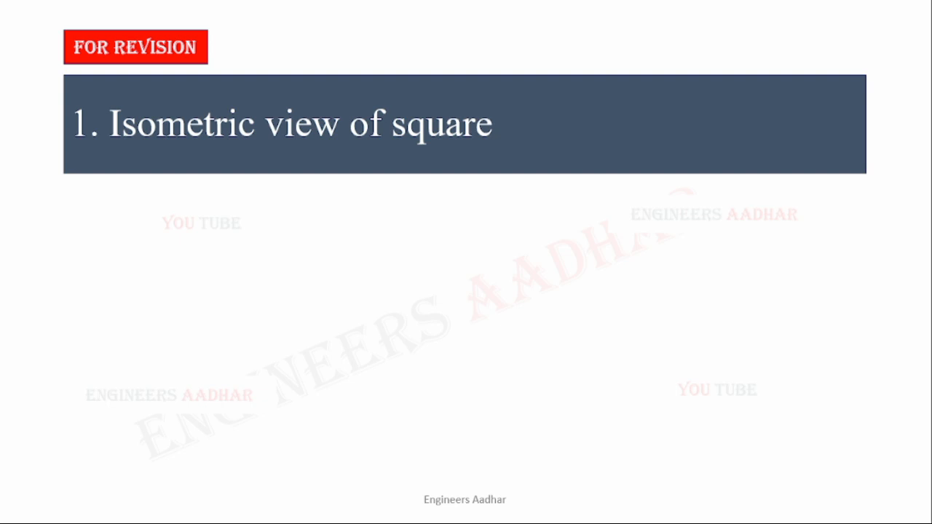